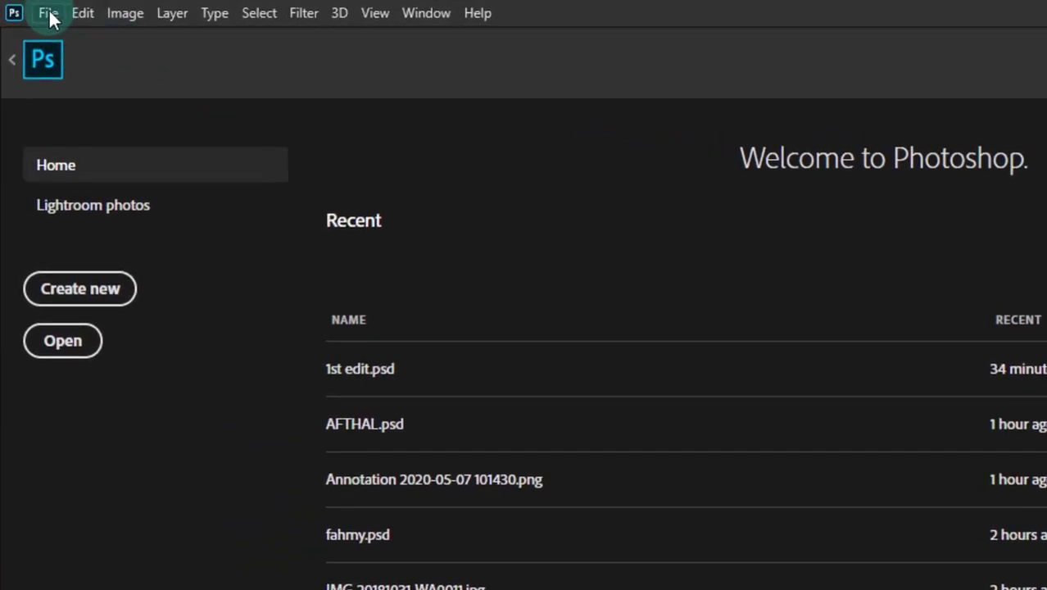
- Create a new 1080 by 1080 pixel RGB document at 300 pixels/inch with a white background
click(49, 14)
click(86, 36)
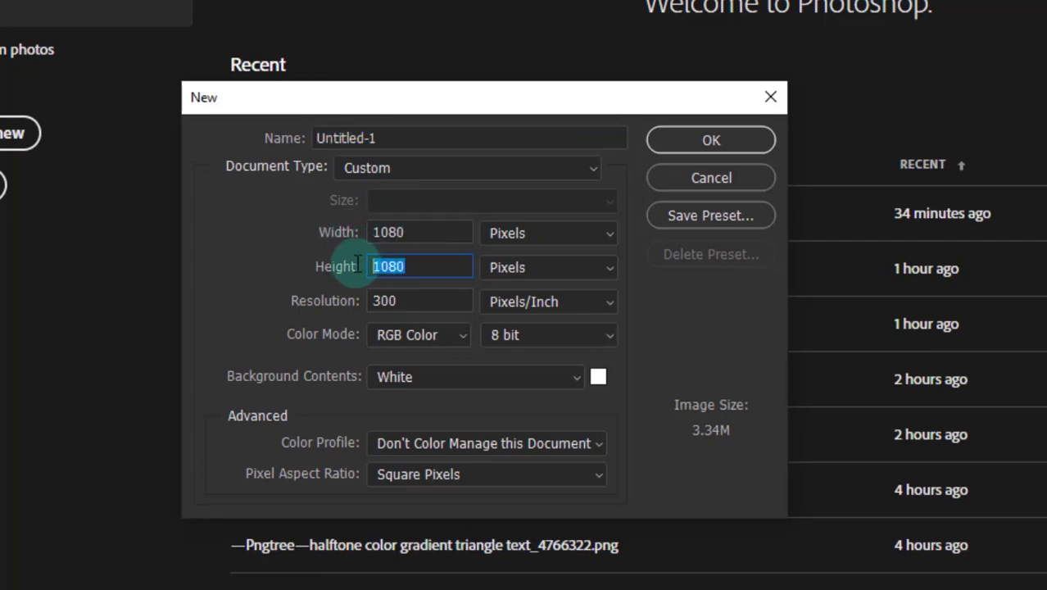
drag(393, 213, 340, 381)
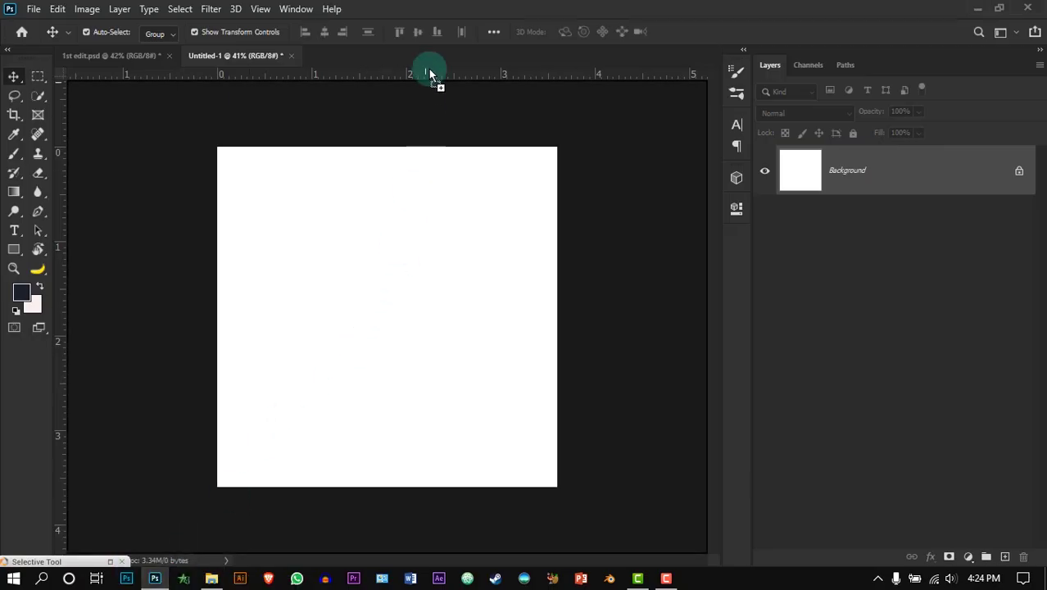
- Open man-crossed-arms-1516680.jpg as its own document and convert its locked background into a regular layer
drag(433, 57, 421, 86)
double_click(970, 170)
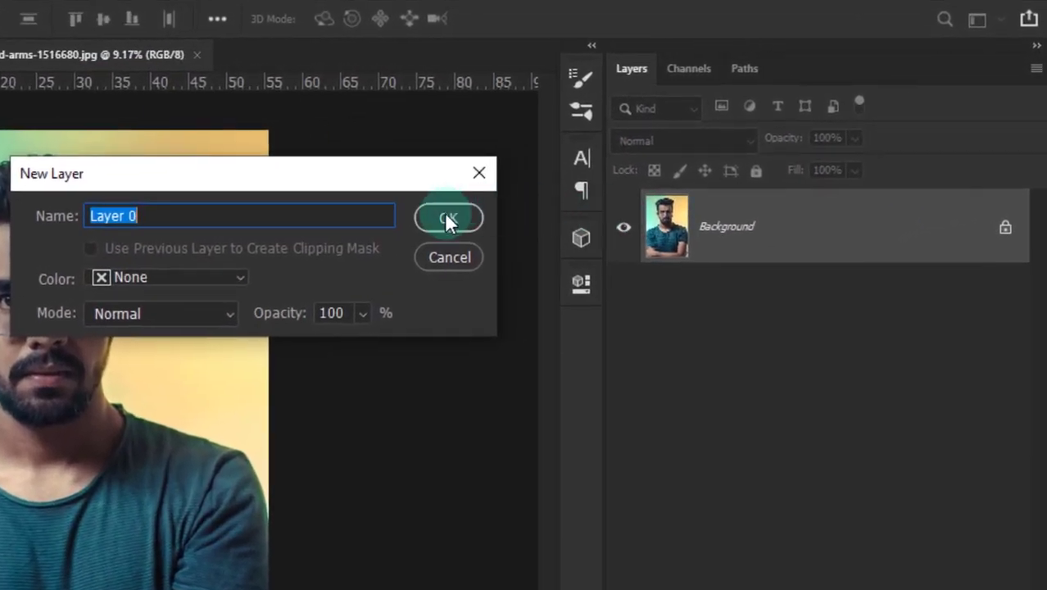
click(447, 219)
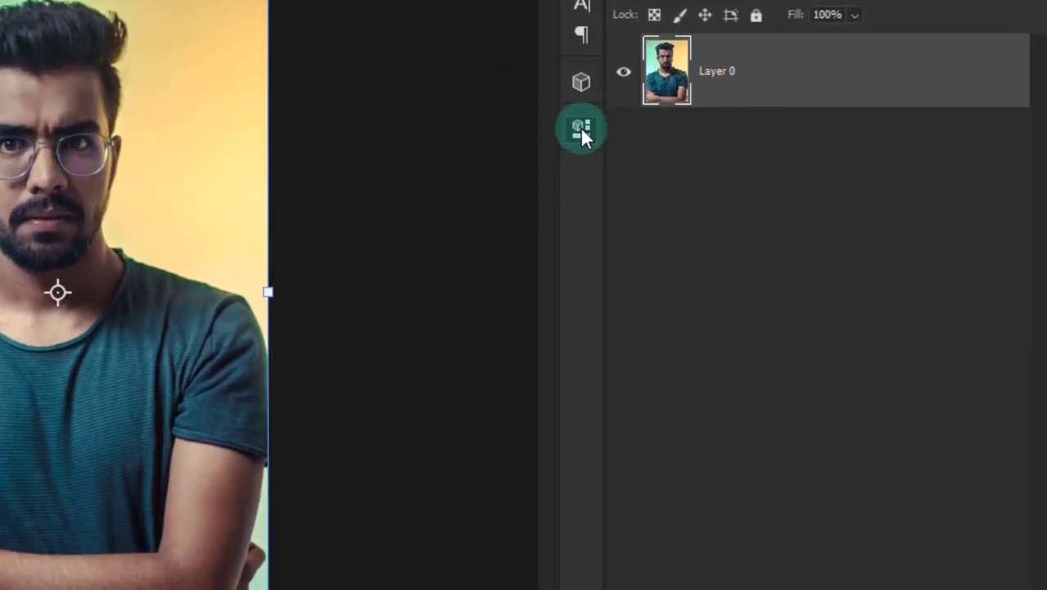
- Mask out the backdrop behind the man with the Remove Background quick action
click(580, 127)
drag(548, 220, 550, 356)
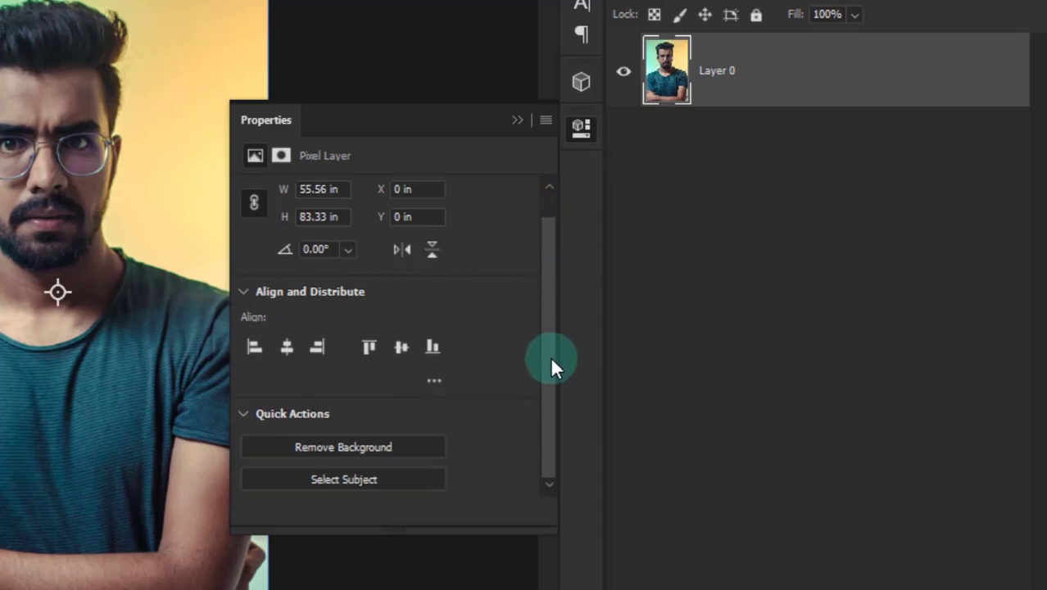
click(416, 449)
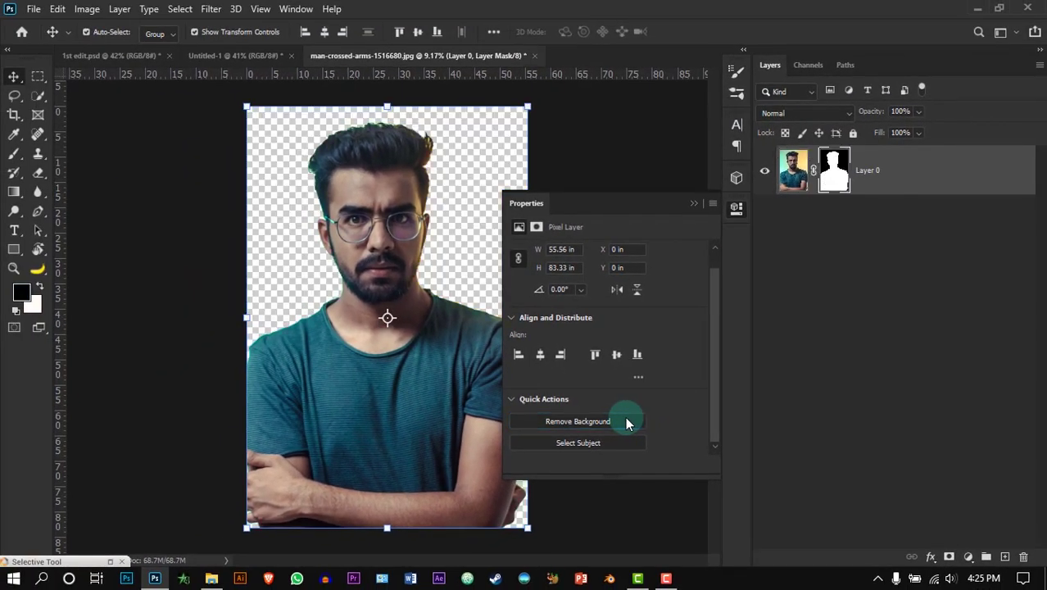
click(693, 203)
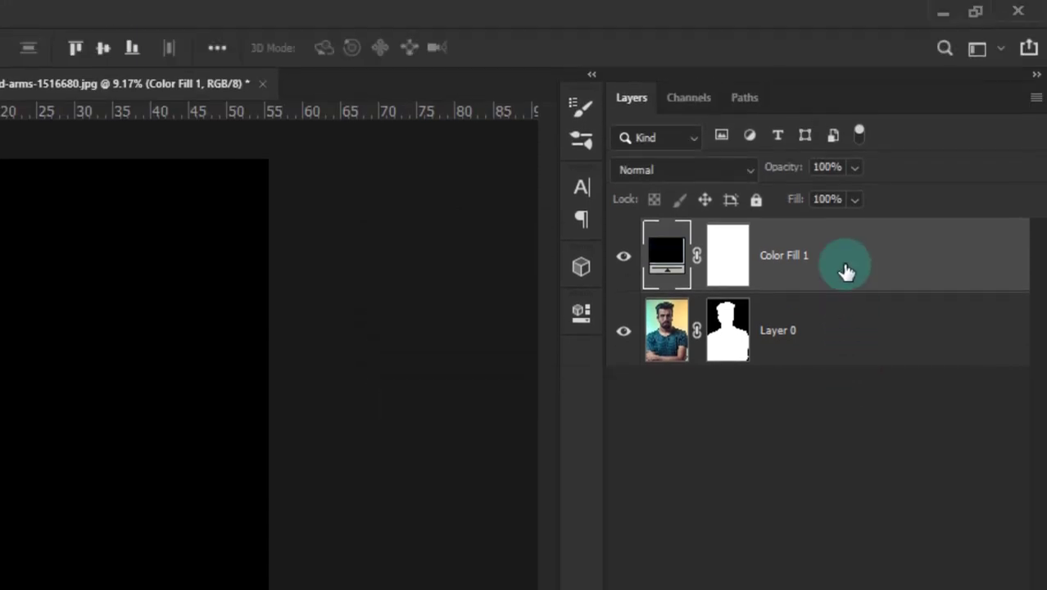
- Place a black solid colour fill layer beneath the man's cut-out layer
drag(847, 273, 858, 373)
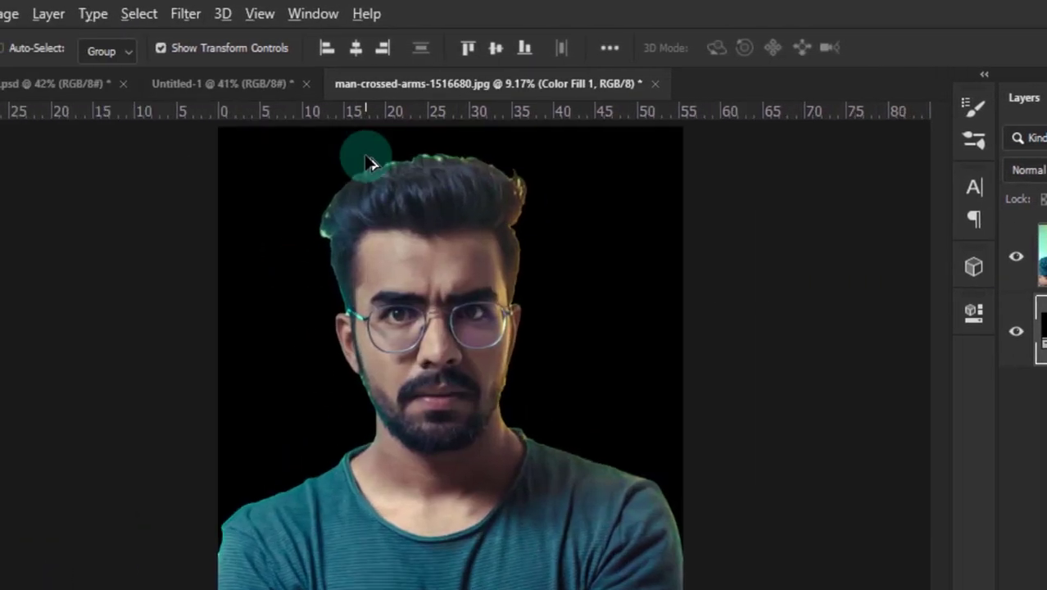
scroll(370, 161, up, 5)
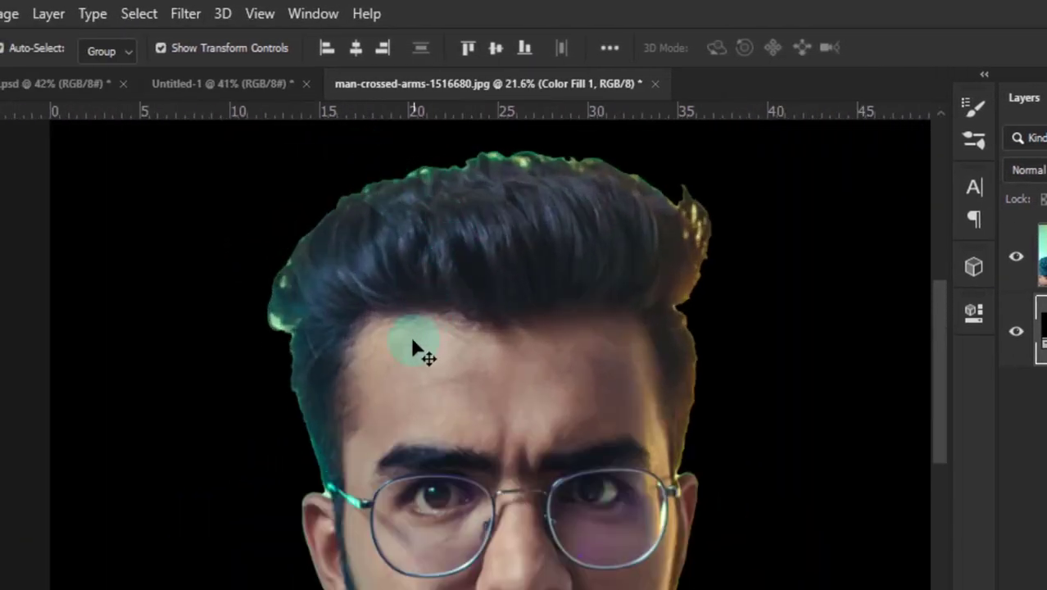
- Add a blank layer above the man's masked layer and clip it to that layer
click(881, 146)
click(1002, 552)
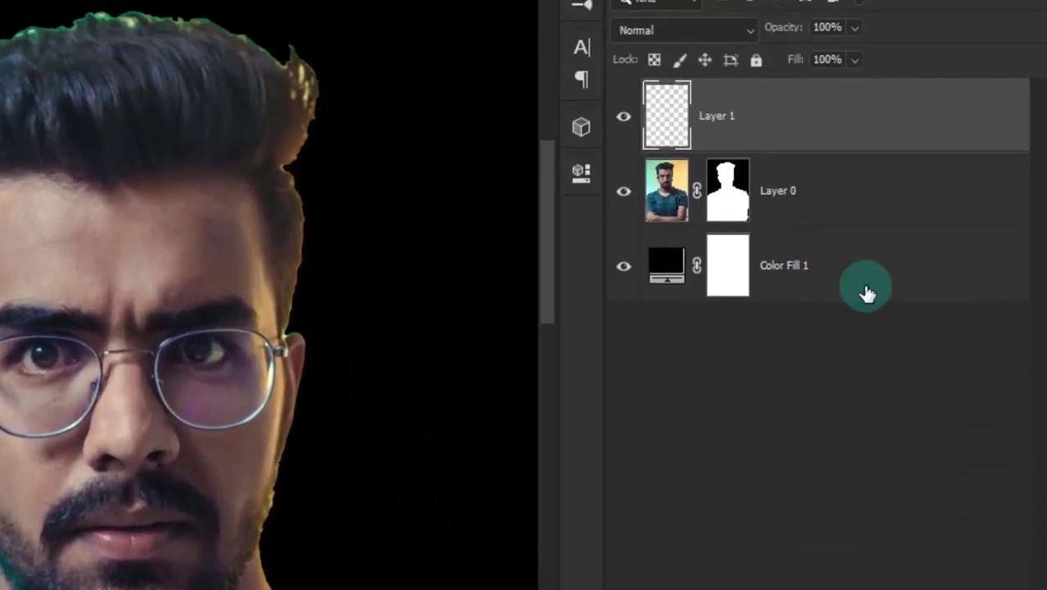
right_click(850, 123)
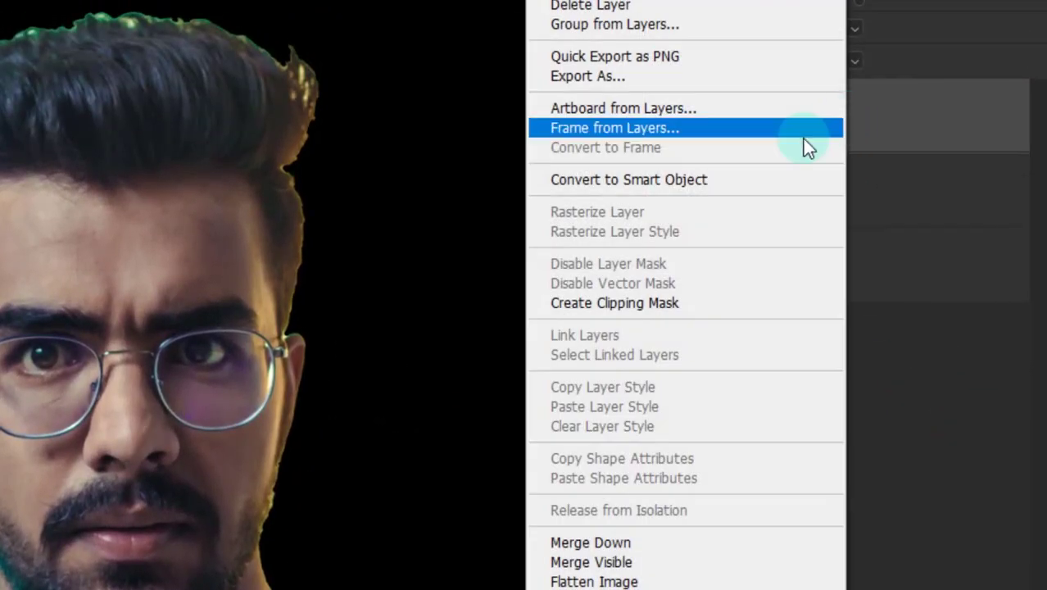
click(694, 304)
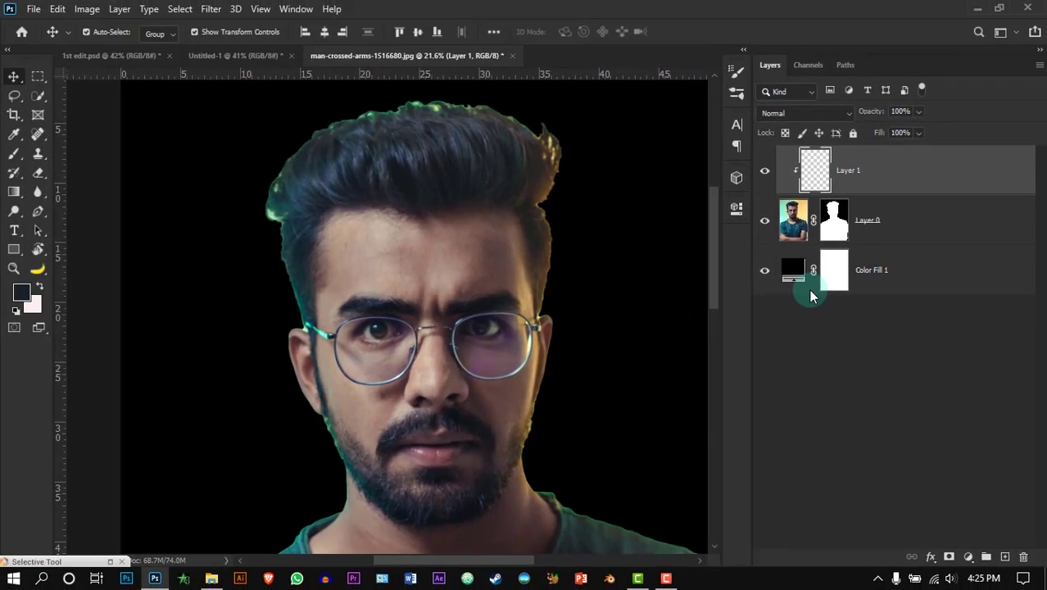
- Brush a dark colour sampled from the hair over the green fringe along the hair and face edges
key(b)
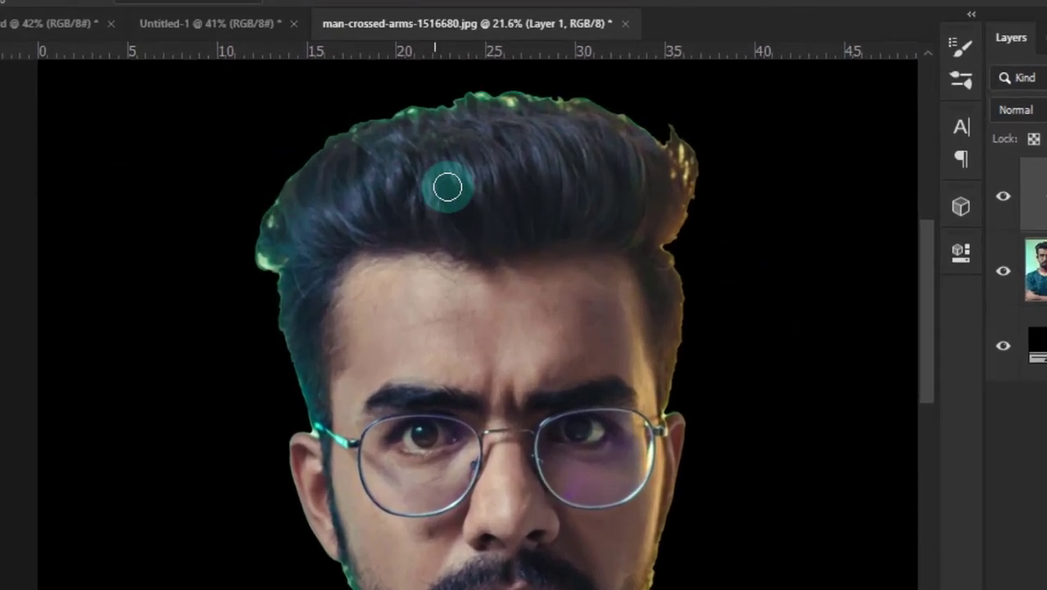
alt+click(403, 160)
mouse_move(456, 188)
mouse_down()
mouse_move(396, 120)
mouse_move(506, 88)
mouse_move(474, 73)
mouse_move(678, 124)
mouse_move(709, 147)
mouse_move(464, 80)
mouse_move(294, 159)
mouse_move(259, 270)
mouse_move(261, 238)
mouse_move(285, 403)
mouse_up()
scroll(328, 566, up, 4)
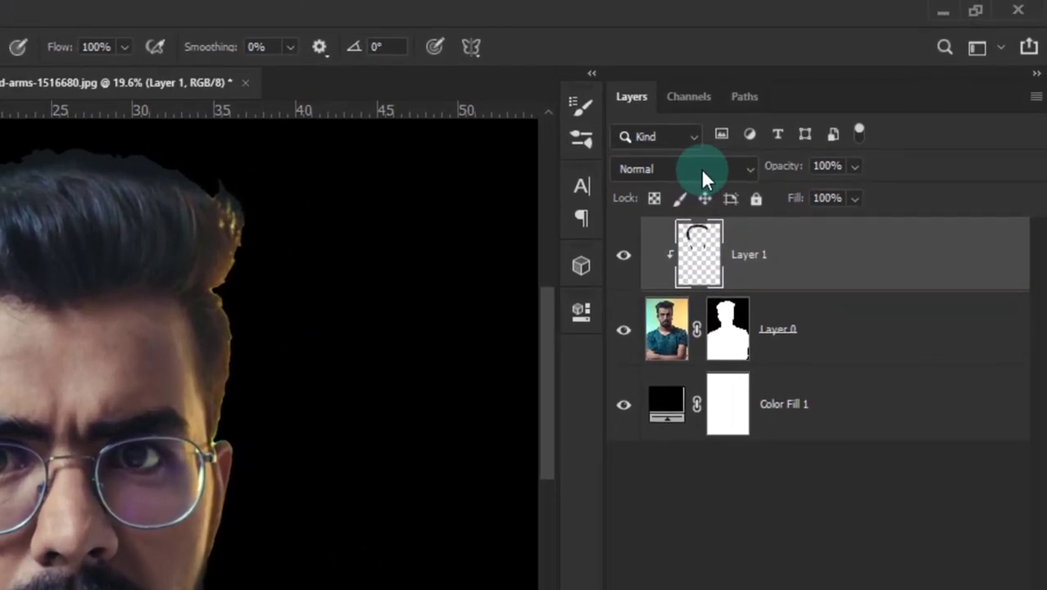
- Set the painted clipping layer's blend mode to Saturation and compare the edges with and without it
click(851, 89)
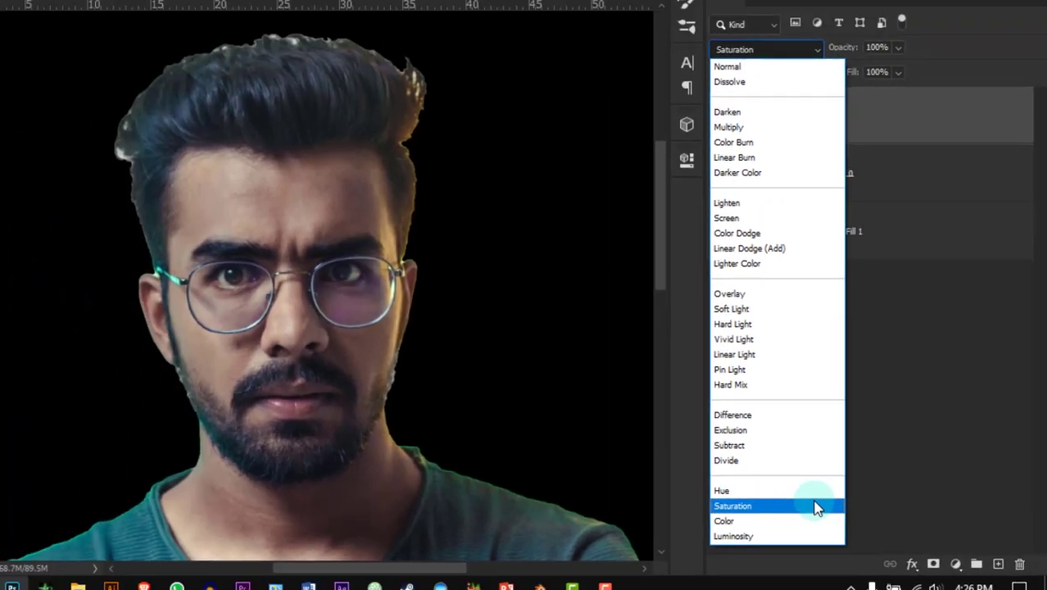
click(748, 542)
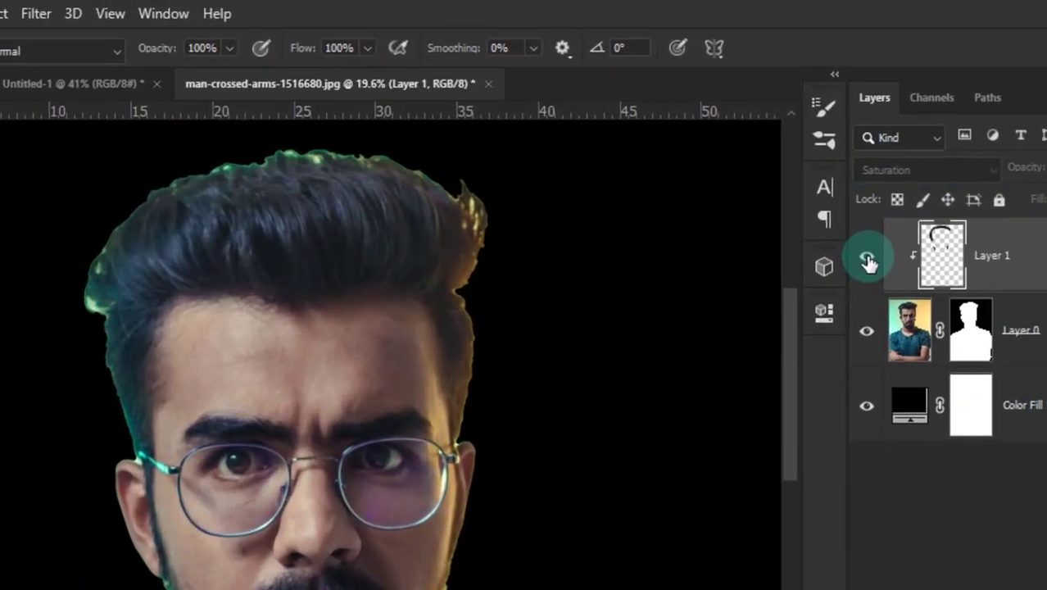
scroll(218, 124, up, 1)
drag(399, 189, 397, 283)
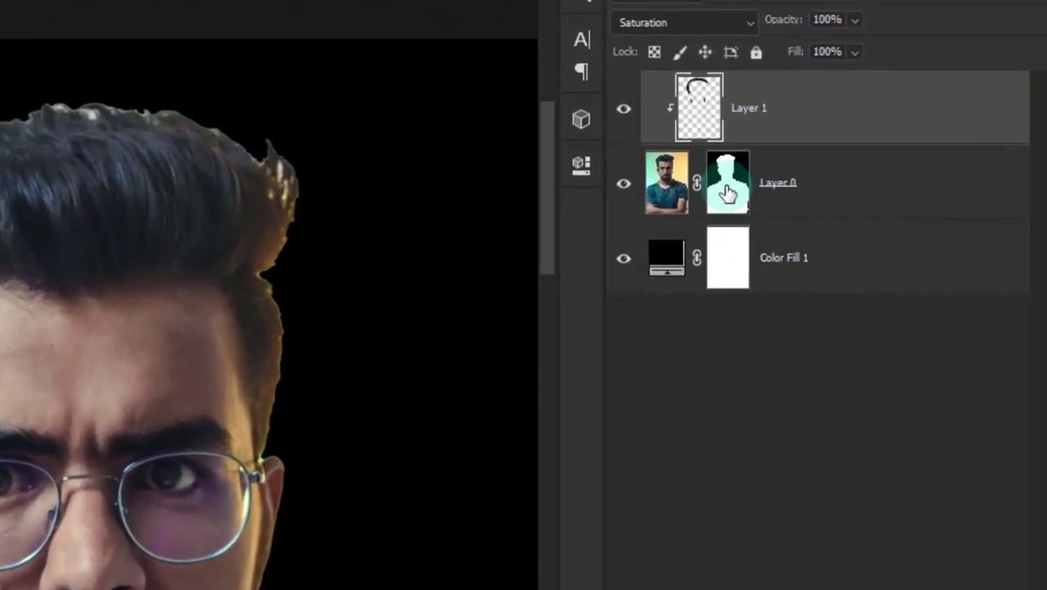
- Refine the hair and beard edges of the man's mask in Select and Mask, outputting to a new layer with layer mask
click(834, 226)
right_click(730, 182)
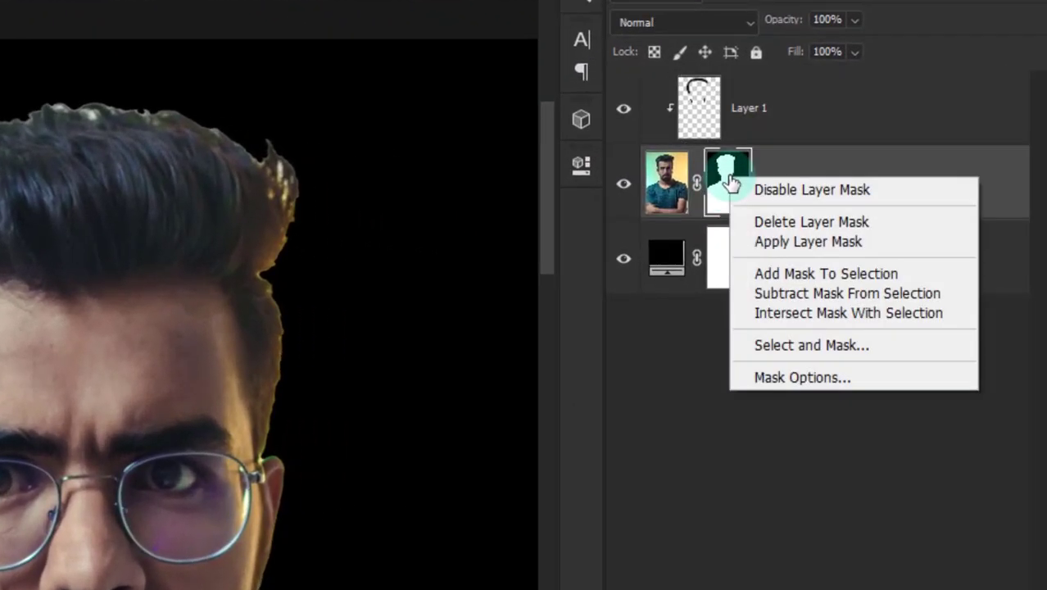
click(893, 347)
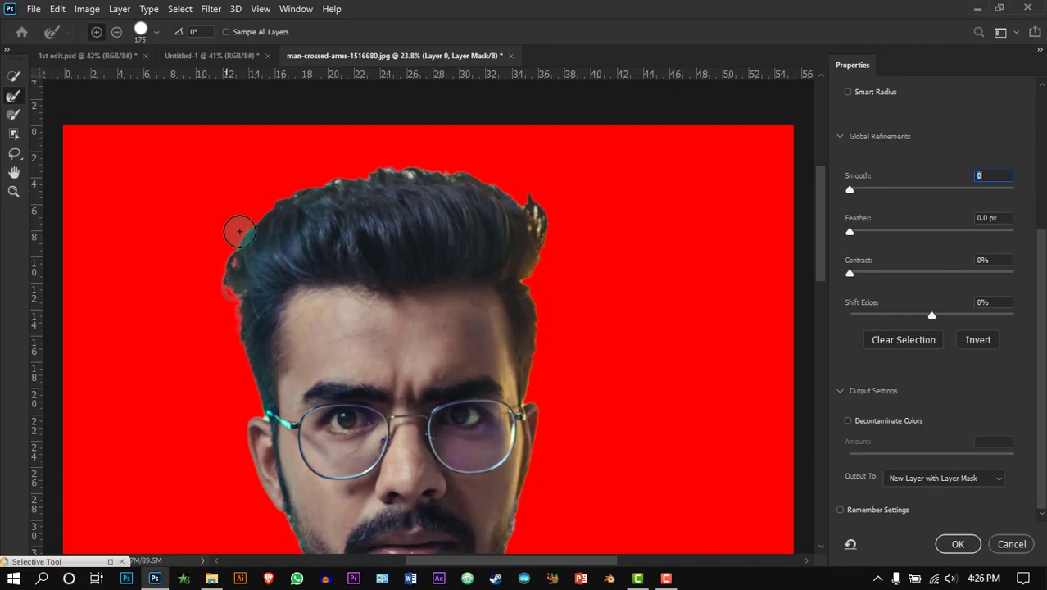
scroll(352, 356, down, 3)
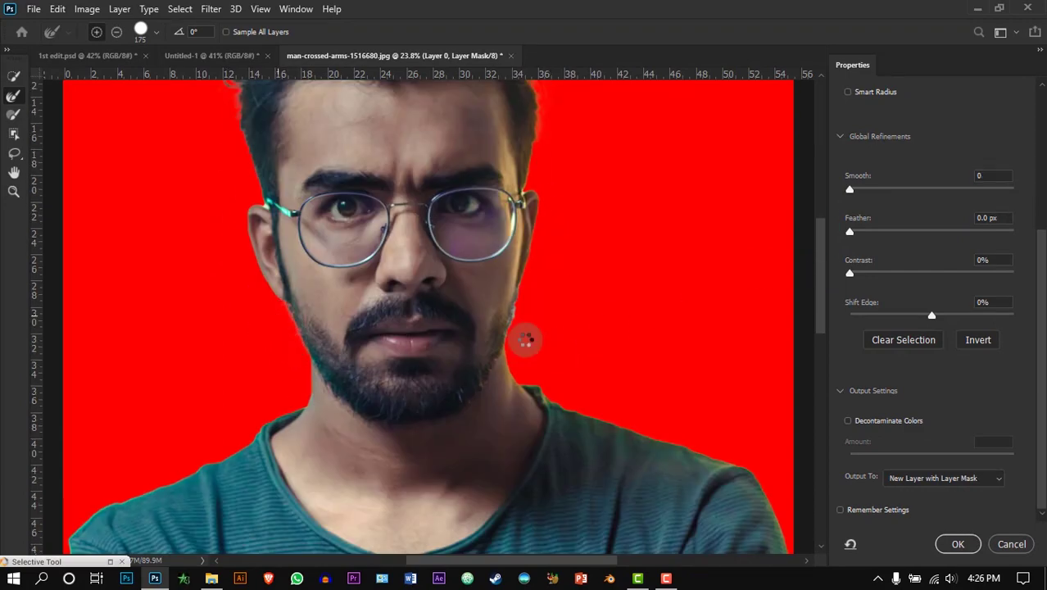
click(959, 544)
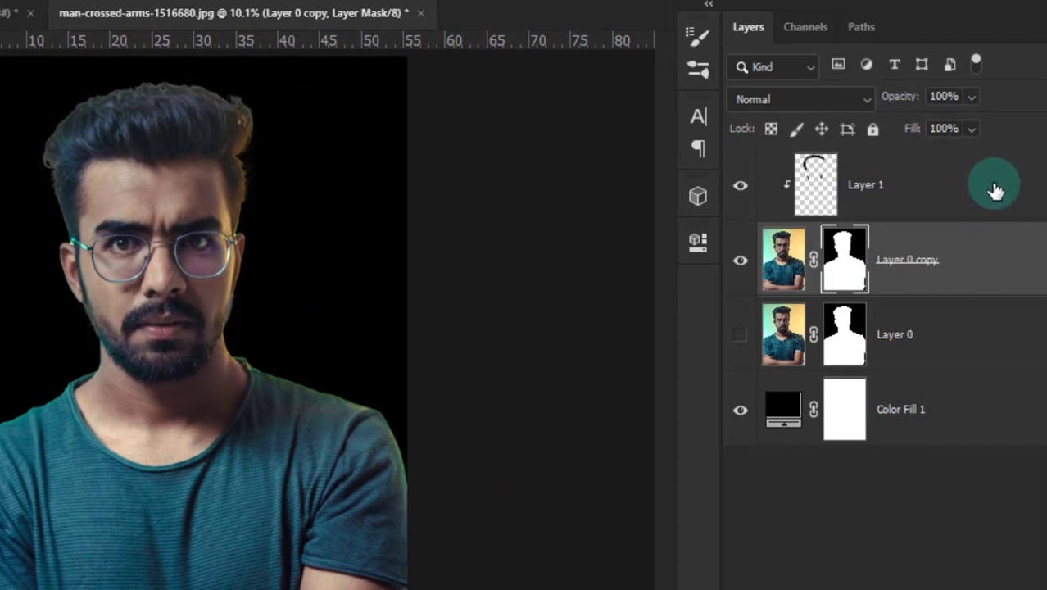
- Merge the painted clipping layer into the refined man layer and convert the result to a smart object
click(994, 190)
key(ctrl+e)
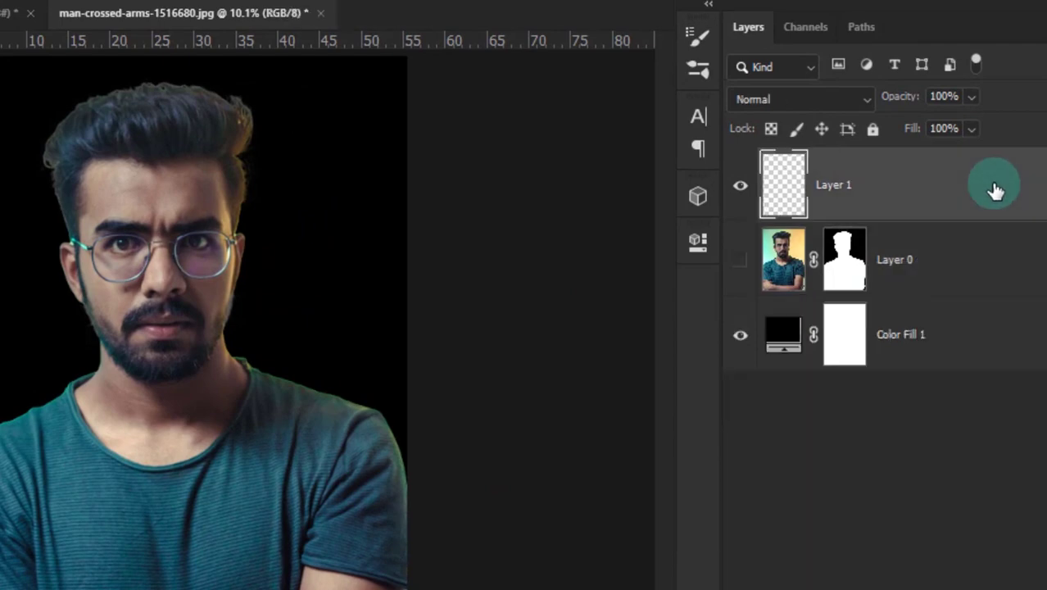
right_click(941, 188)
click(831, 247)
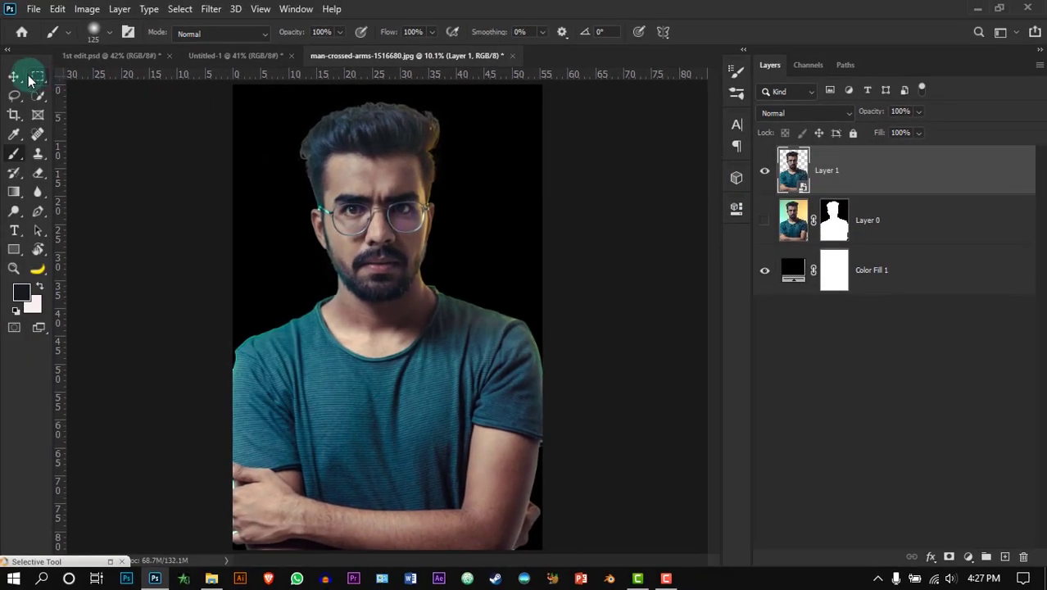
- Move the man's smart object into the Untitled-1 document, scale it down and position it on the canvas
click(14, 76)
drag(404, 209, 401, 252)
scroll(428, 283, down, 5)
drag(533, 107, 422, 257)
scroll(400, 332, up, 5)
drag(419, 302, 411, 401)
- Place pngfuel.com.png from the Images to use folder into Untitled-1 and scale it to cover the canvas
drag(489, 254, 401, 372)
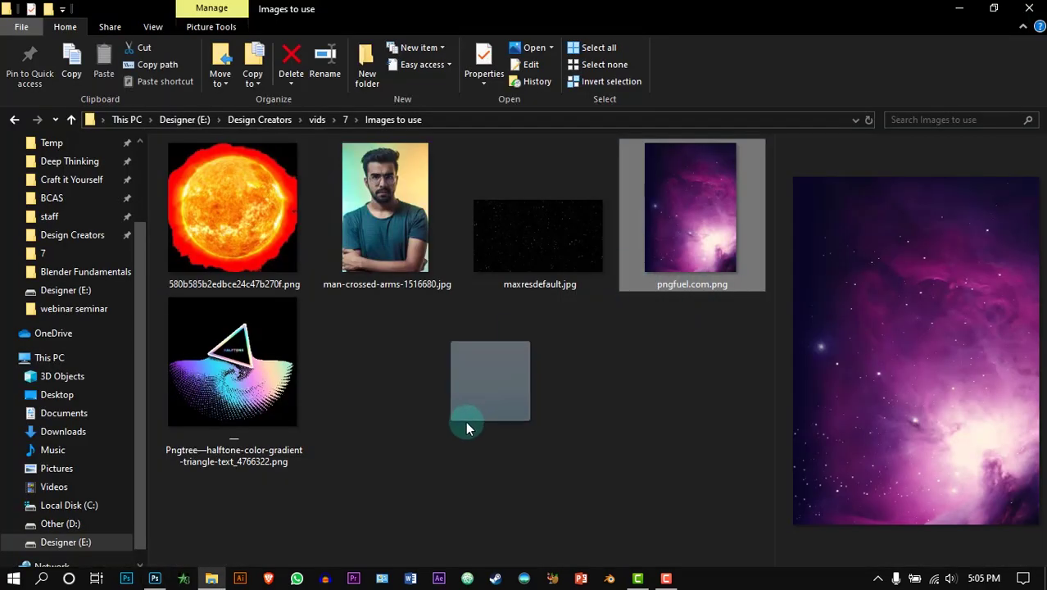
drag(466, 421, 386, 362)
drag(468, 205, 491, 161)
key(Return)
drag(455, 233, 433, 268)
click(612, 298)
- Place maxresdefault.jpg in the document and duplicate it downward so the stars cover the whole canvas
drag(538, 237, 393, 291)
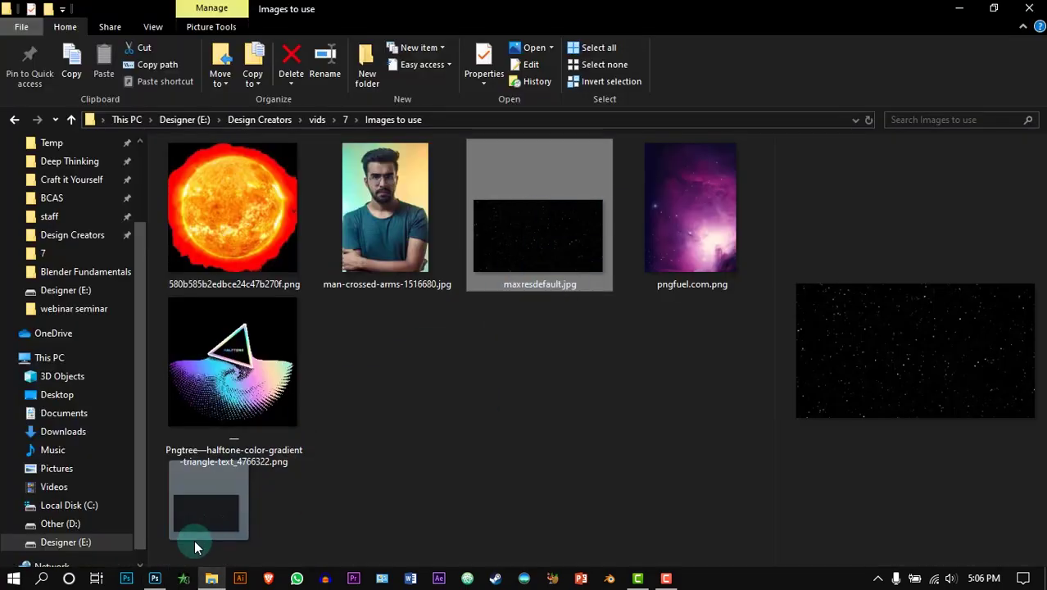
drag(480, 250, 518, 383)
click(705, 31)
key(alt)
- Merge the two star layers into one and set its blend mode to Screen
shift+click(885, 222)
key(ctrl+e)
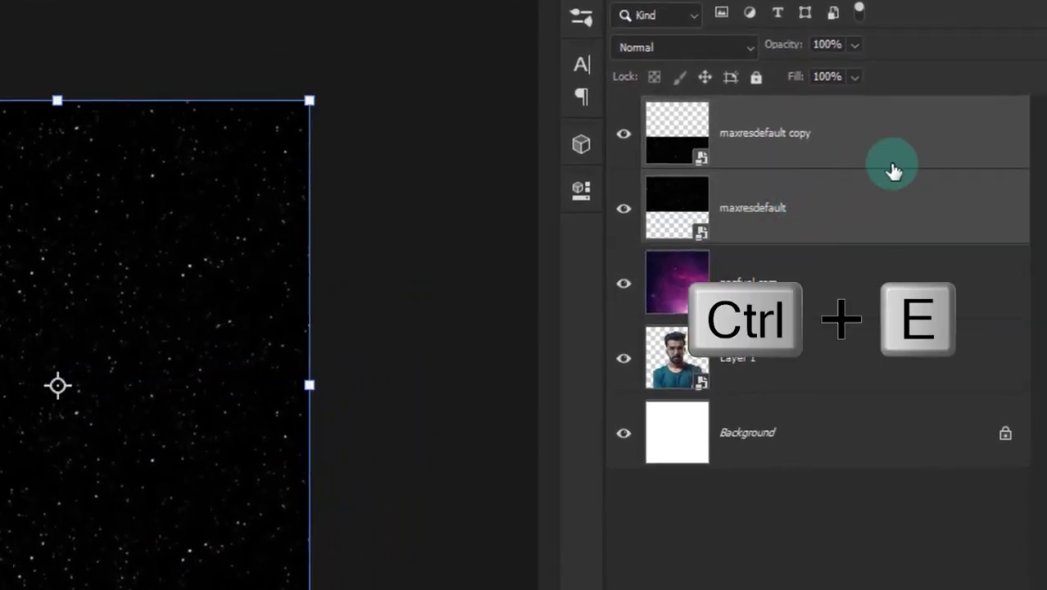
click(688, 49)
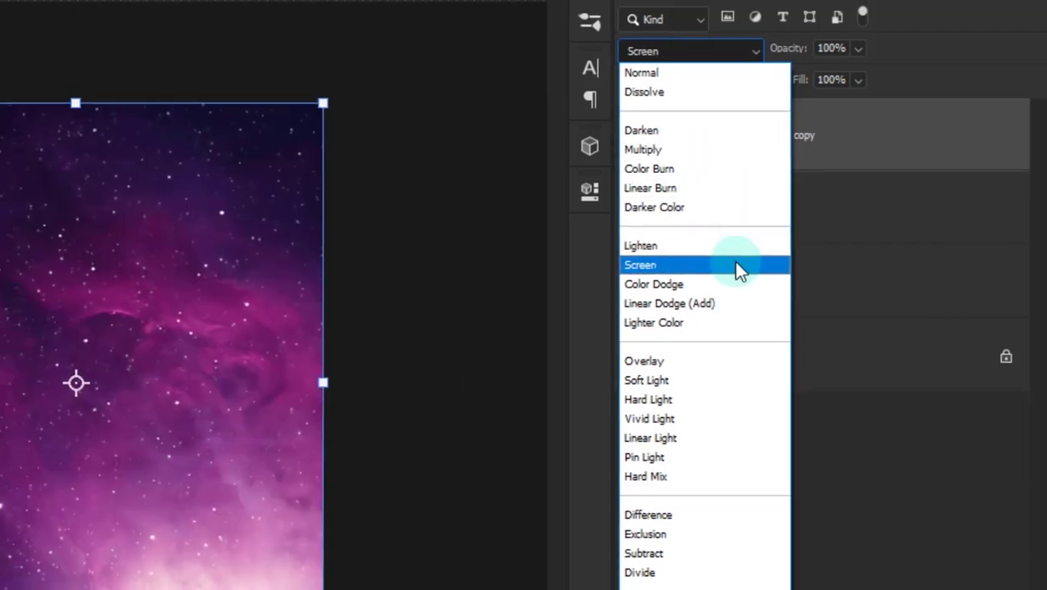
click(730, 263)
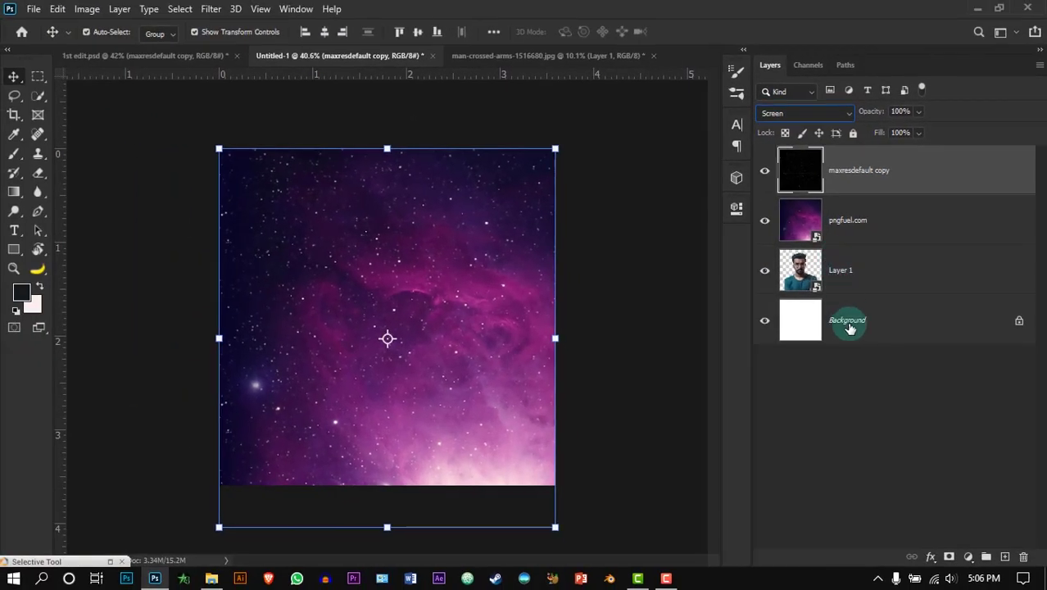
- Place the sun image 580b585b2edbce24c47b270f.png above the star layer, scaled down and positioned near the canvas centre
click(847, 374)
click(212, 579)
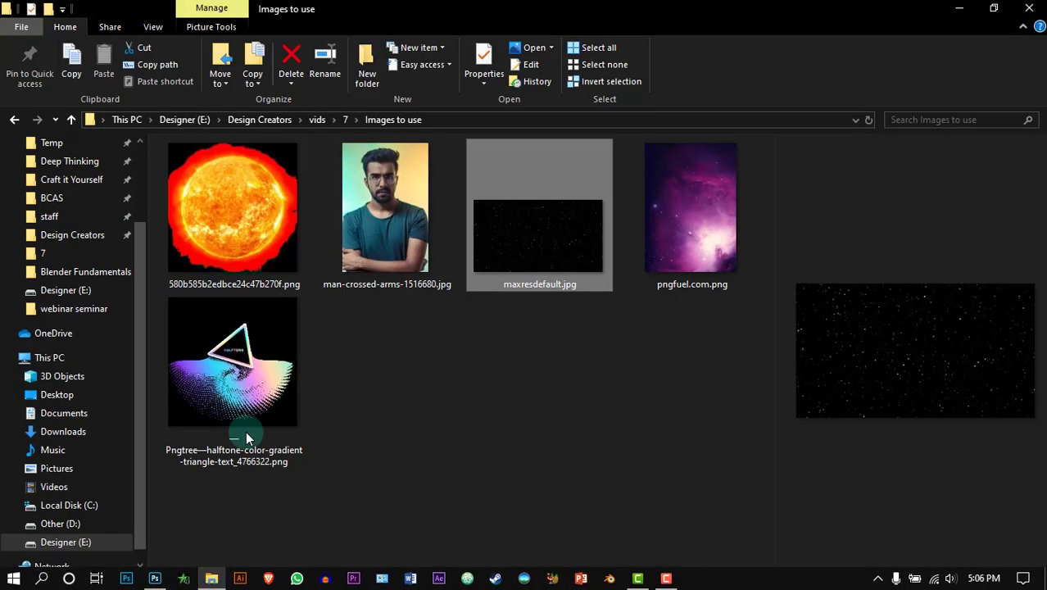
drag(234, 210, 394, 318)
drag(556, 149, 530, 171)
drag(435, 290, 445, 290)
- Move the man's layer to the top of the layer stack and duplicate it
drag(949, 322, 928, 140)
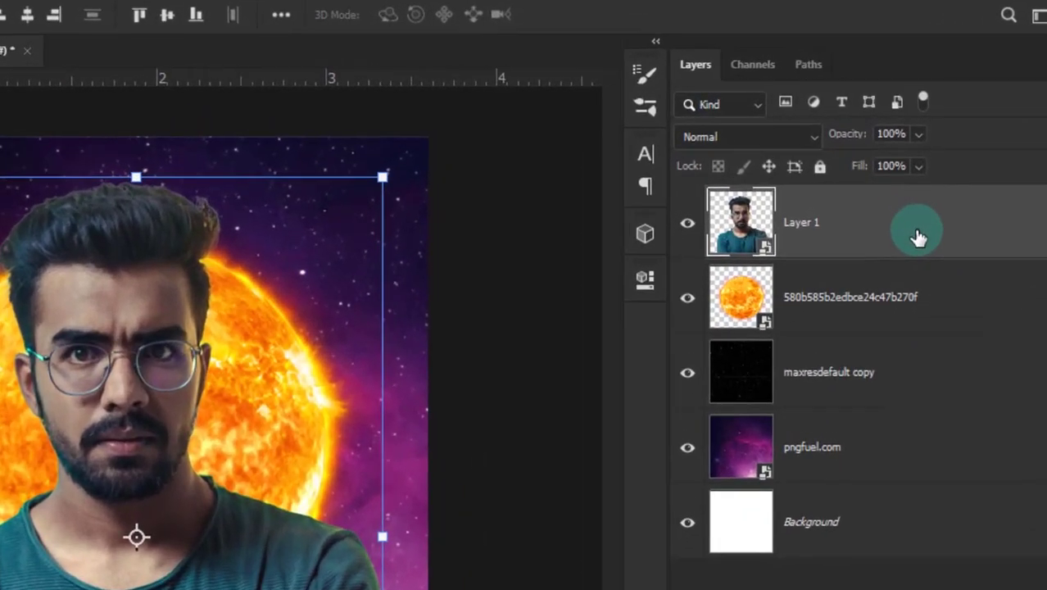
key(ctrl+j)
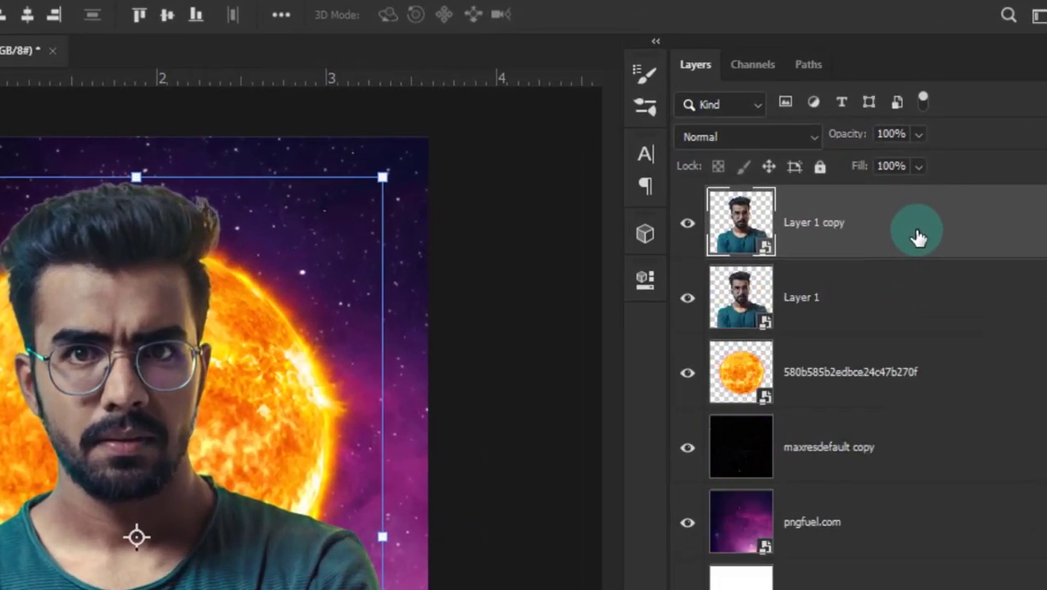
- Rasterize the lower of the two man layers
click(917, 308)
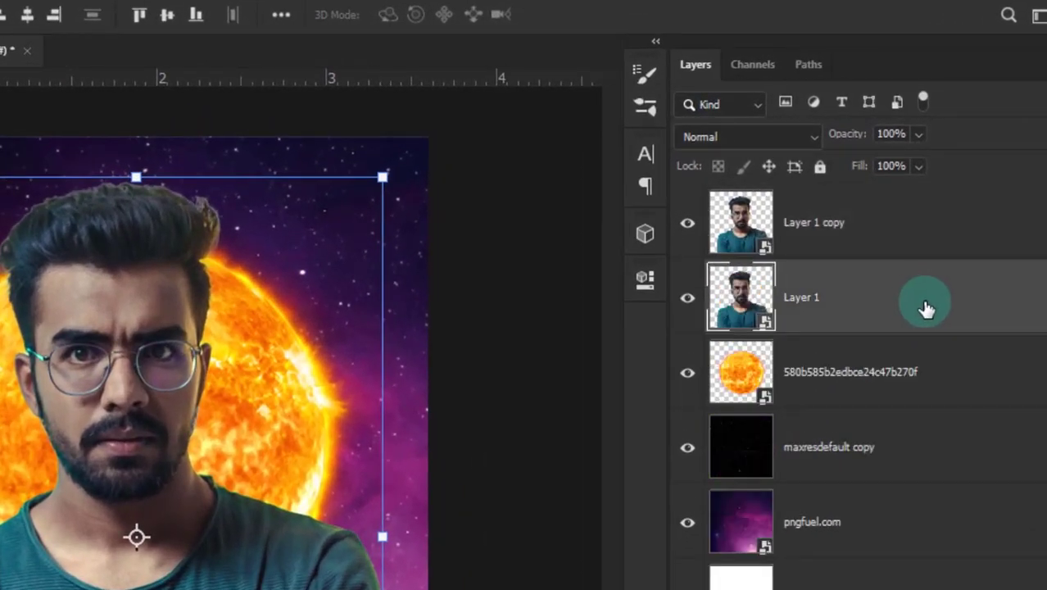
right_click(926, 309)
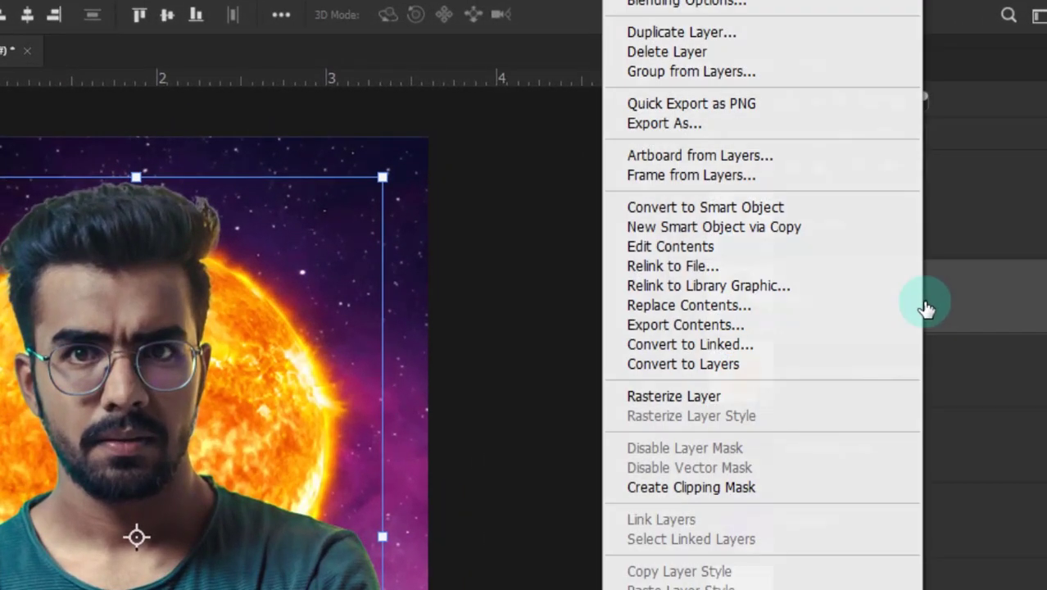
click(843, 393)
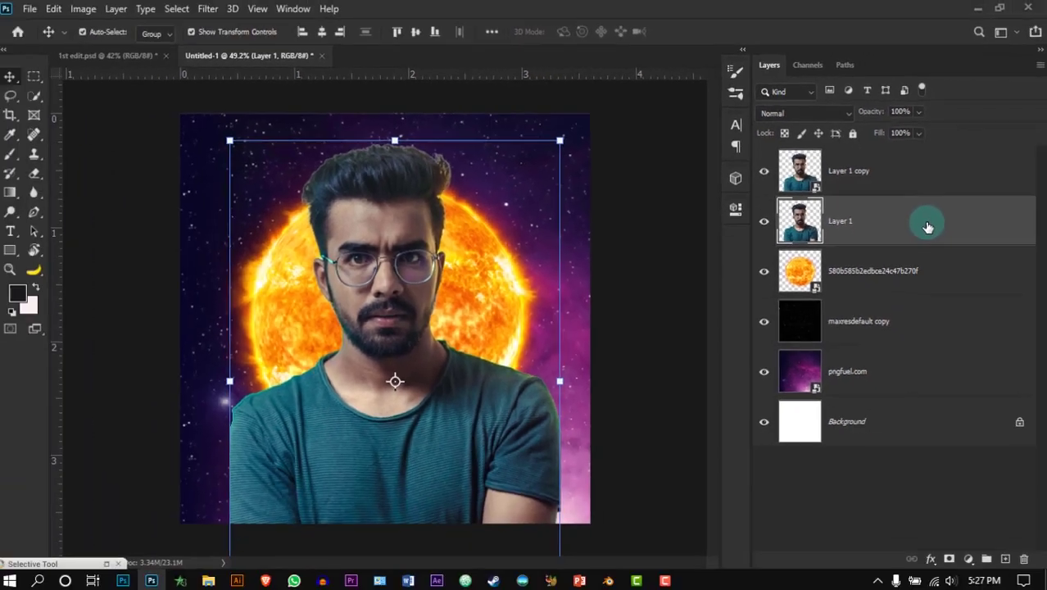
- Apply a yellow Color Overlay layer style to the lower man layer, Layer 1
double_click(933, 303)
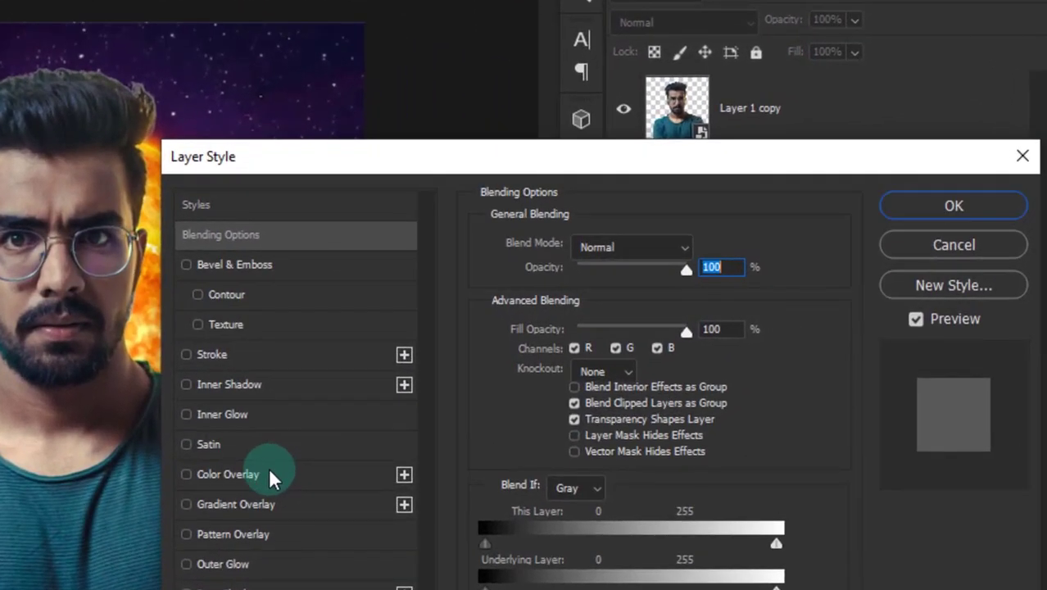
click(270, 475)
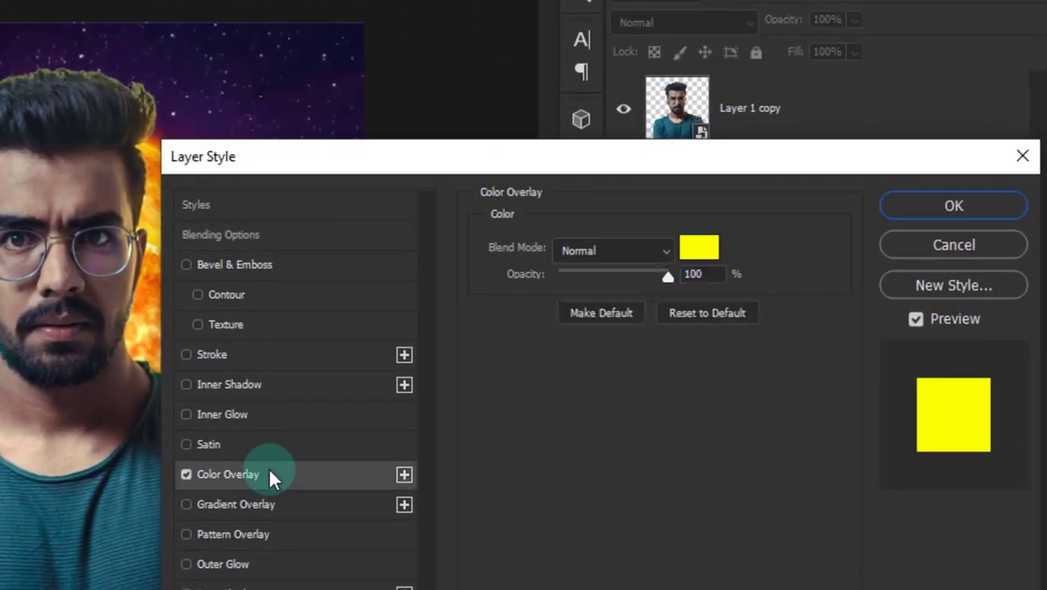
click(698, 247)
mouse_move(660, 315)
mouse_down()
mouse_move(627, 373)
mouse_move(696, 278)
mouse_up()
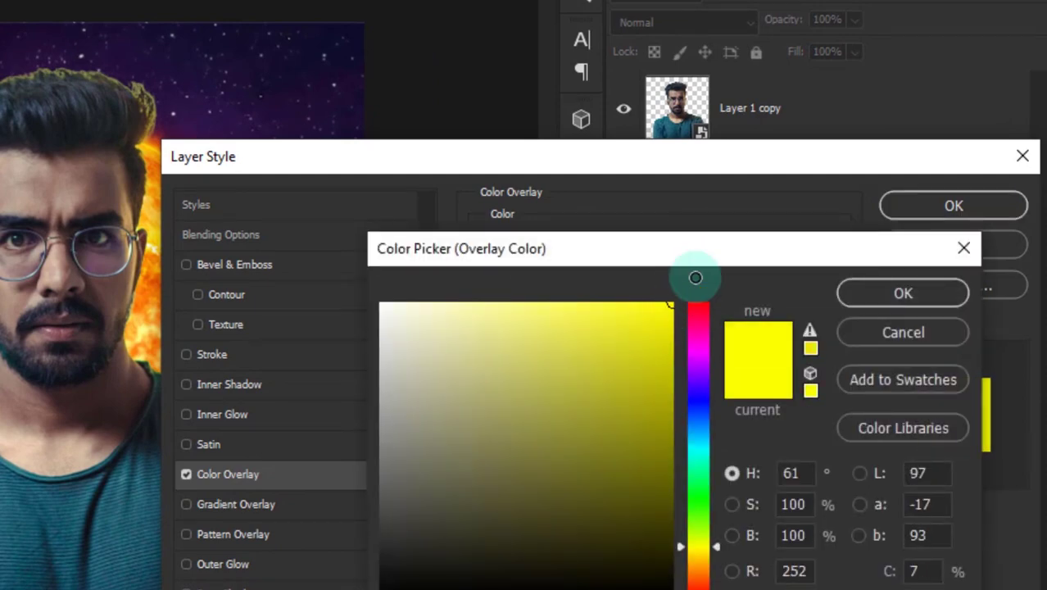
click(860, 291)
click(951, 222)
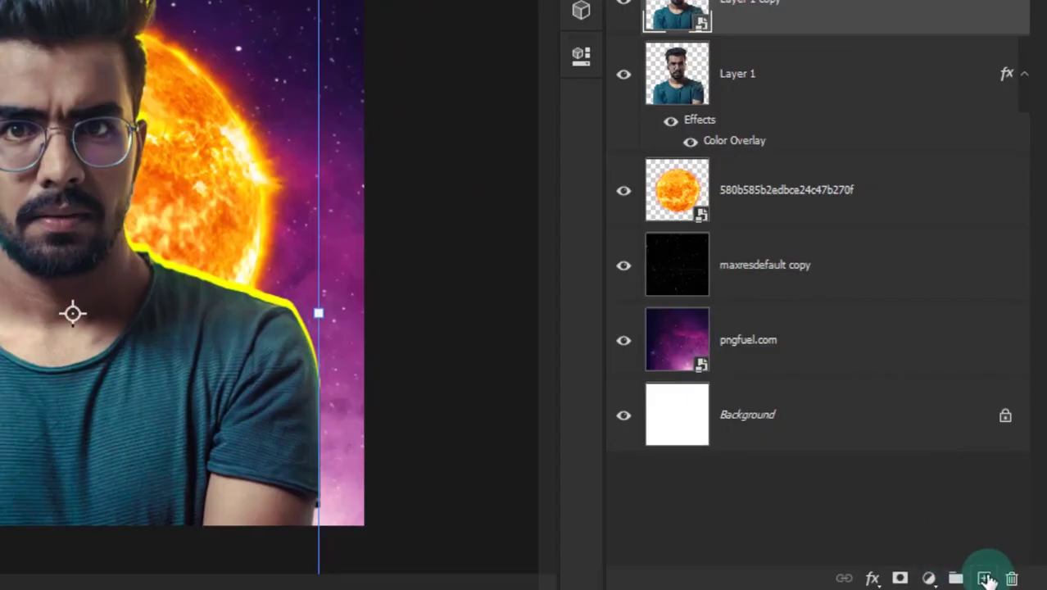
- Add a new layer above the top man layer and paint magenta over the man with a soft brush sized 800
click(986, 578)
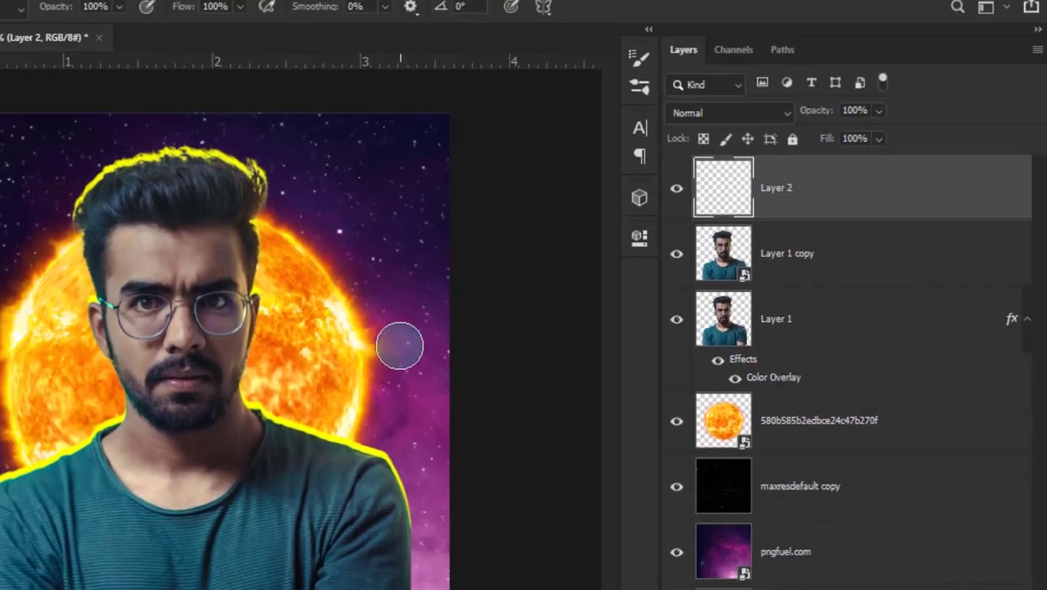
key(])
key(])
key(])
key(])
key(])
key(])
key(])
key(])
key(])
key(])
mouse_move(303, 217)
mouse_down()
mouse_move(176, 258)
mouse_move(344, 311)
mouse_up()
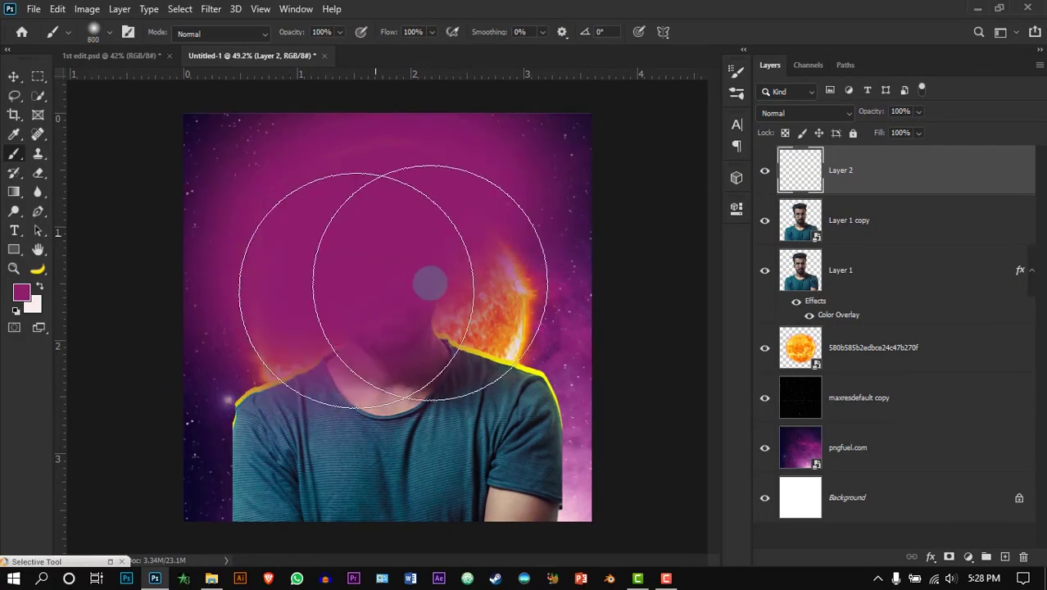
mouse_move(441, 285)
mouse_down()
mouse_move(303, 374)
mouse_move(265, 436)
mouse_move(503, 436)
mouse_up()
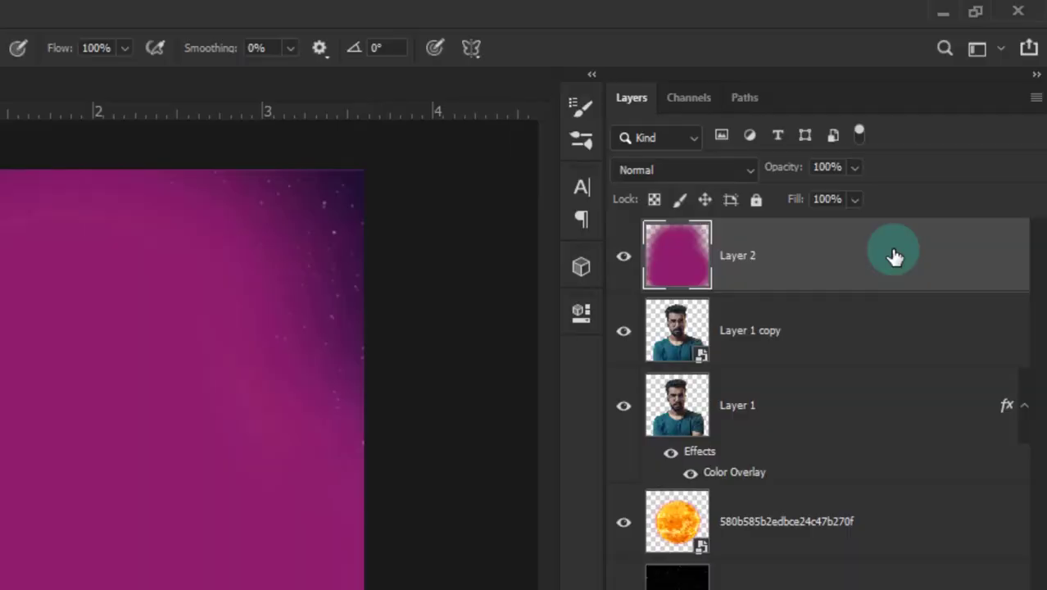
- Clip the magenta layer to the top man layer and set its blend mode to Soft Light
right_click(895, 256)
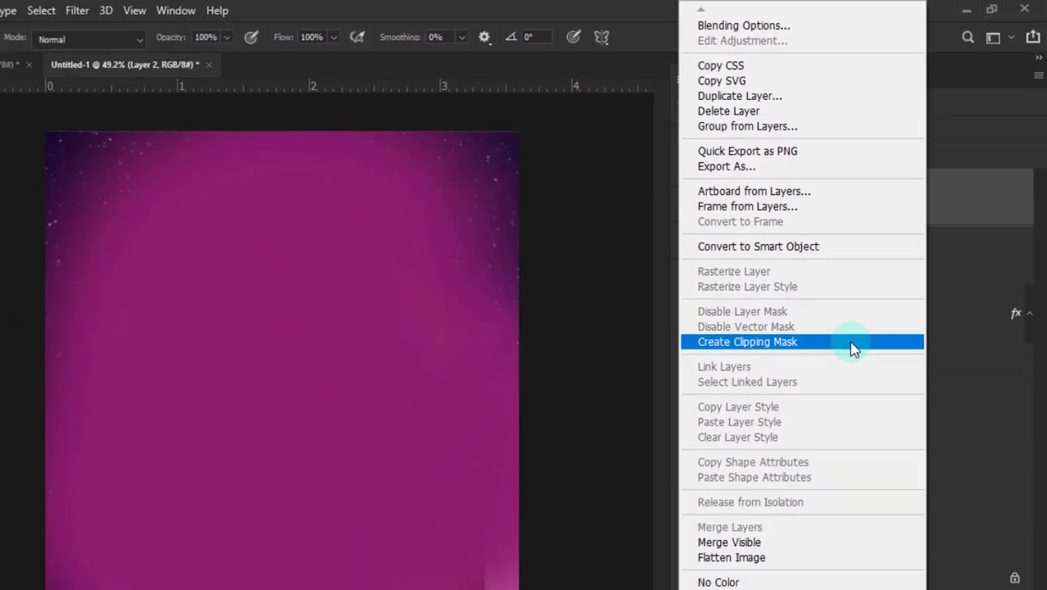
click(794, 442)
click(803, 113)
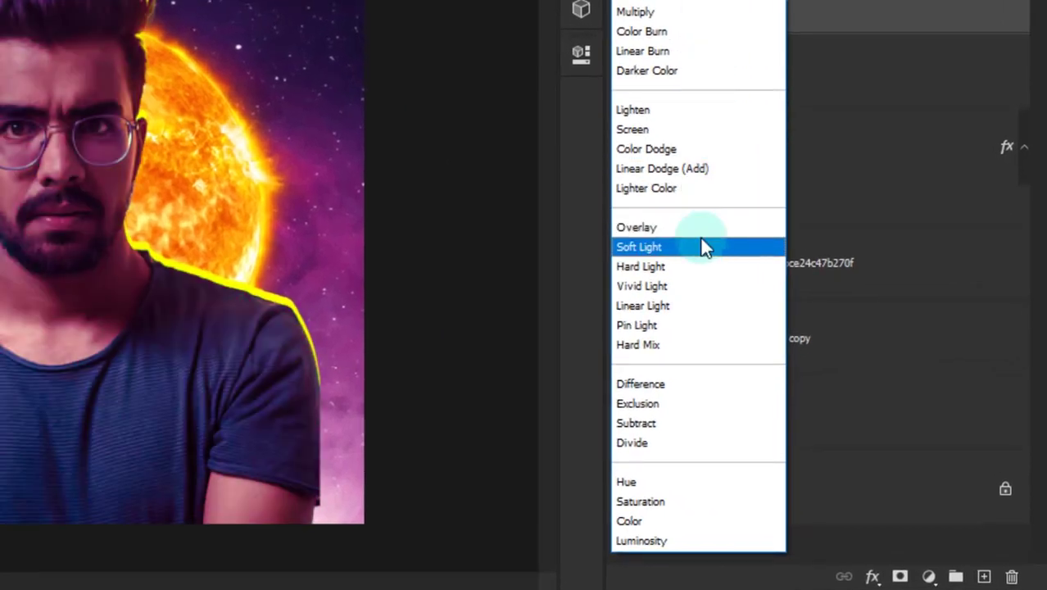
click(704, 246)
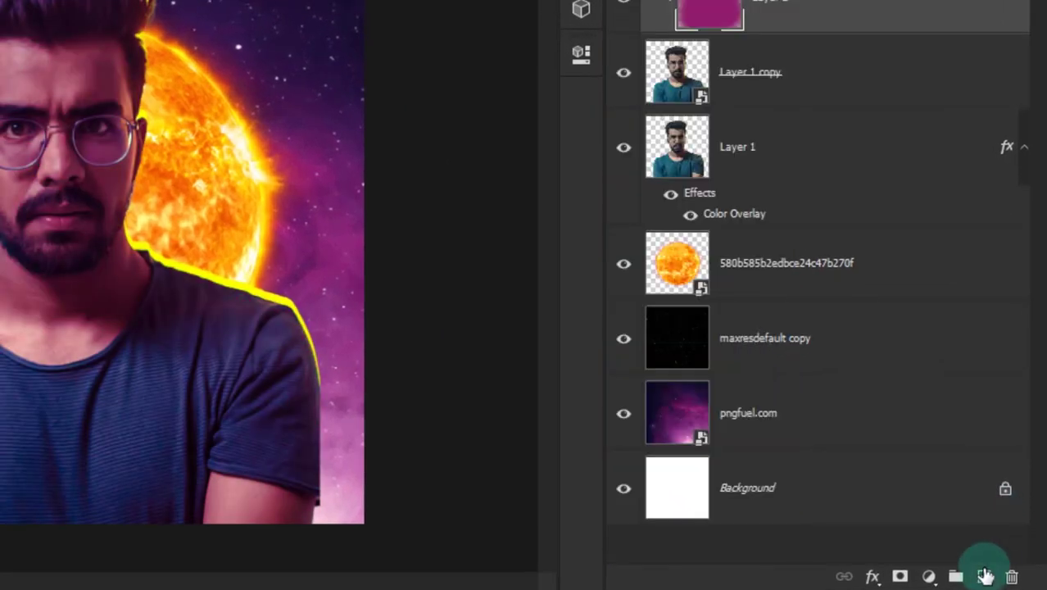
- Add another new layer at the top of the stack and clip it to the man layer
click(984, 576)
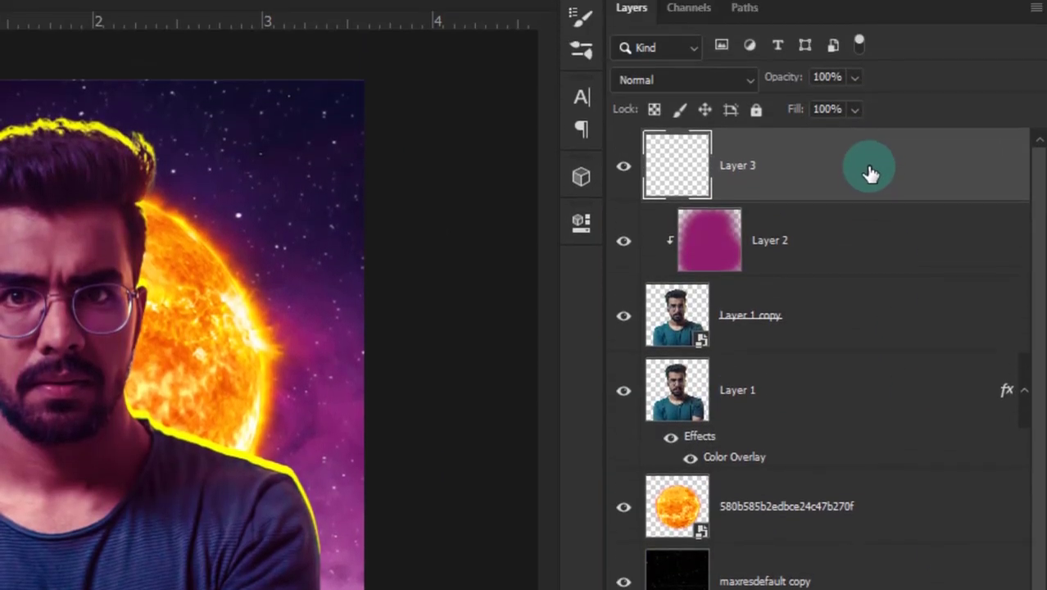
right_click(871, 173)
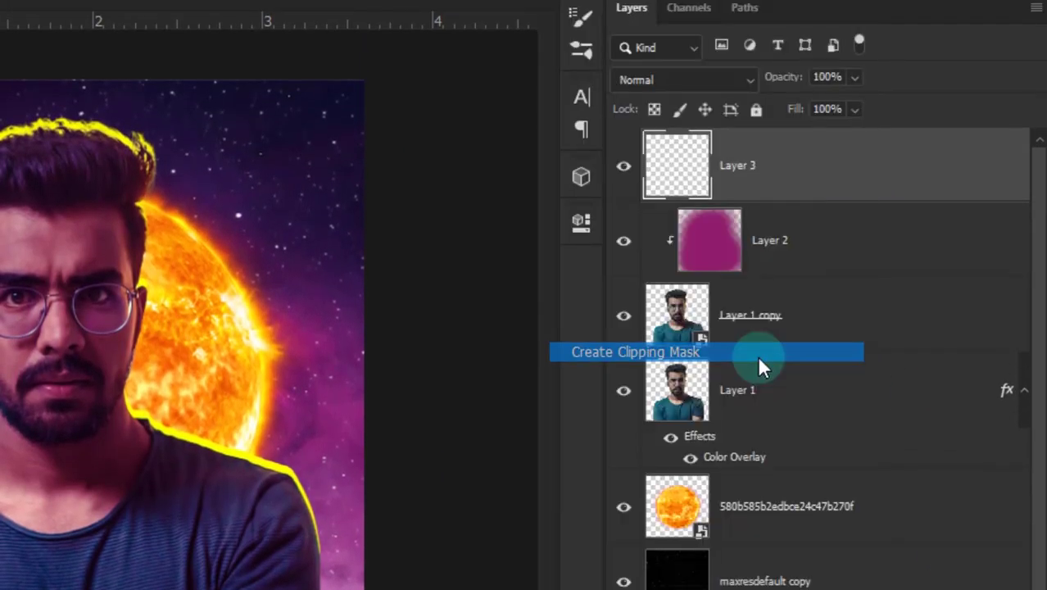
click(760, 348)
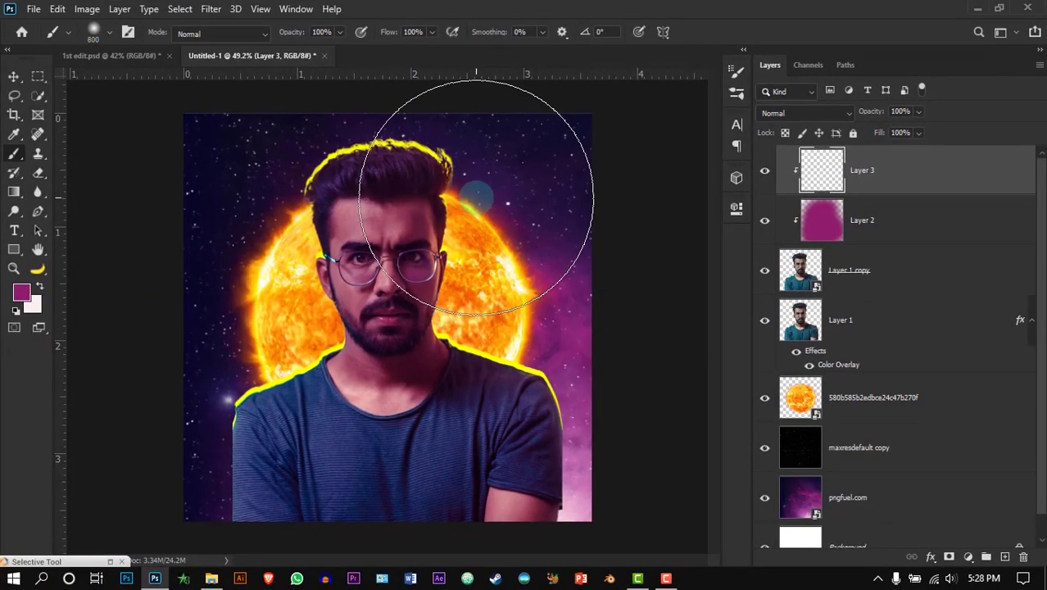
- Paint magenta spots on both sides of the man's hair with a brush sized 400 and set that layer's blend mode to Screen
click(461, 199)
key(ctrl+z)
key(bracketleft)
key(bracketleft)
key(bracketleft)
key(bracketleft)
drag(444, 164, 456, 175)
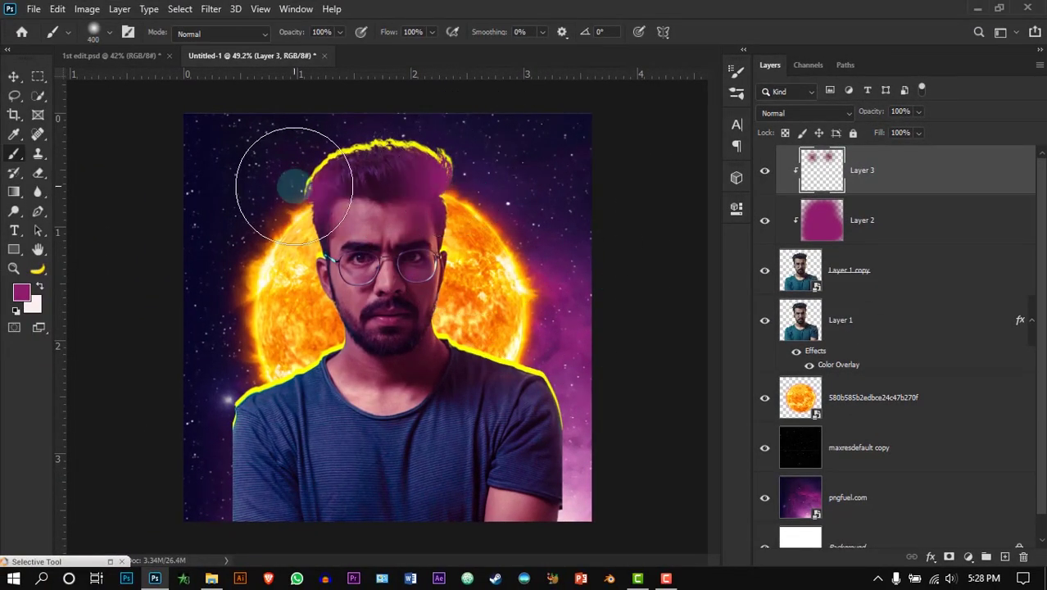
click(801, 115)
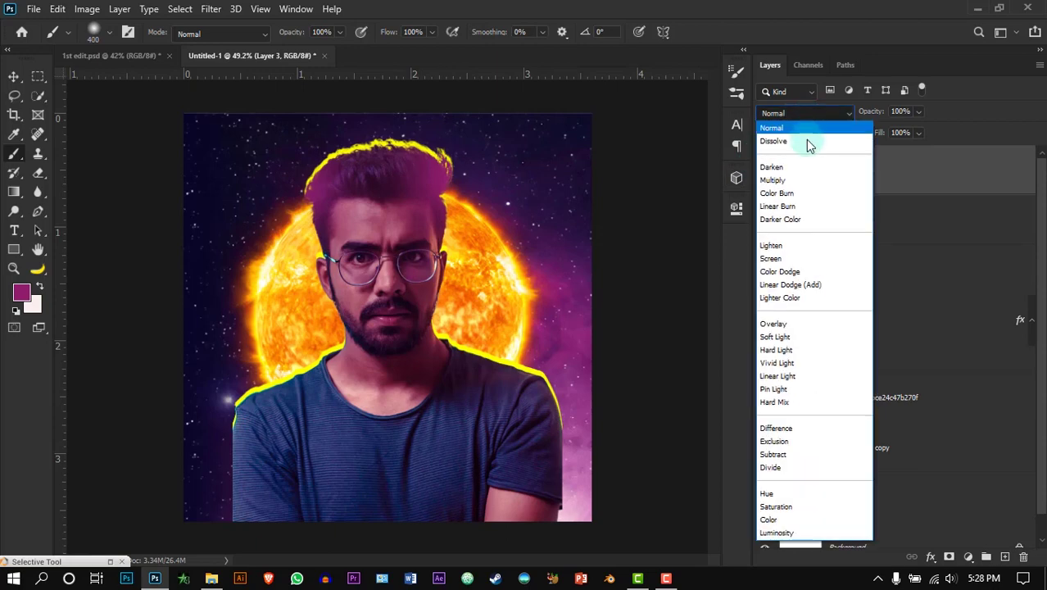
click(814, 259)
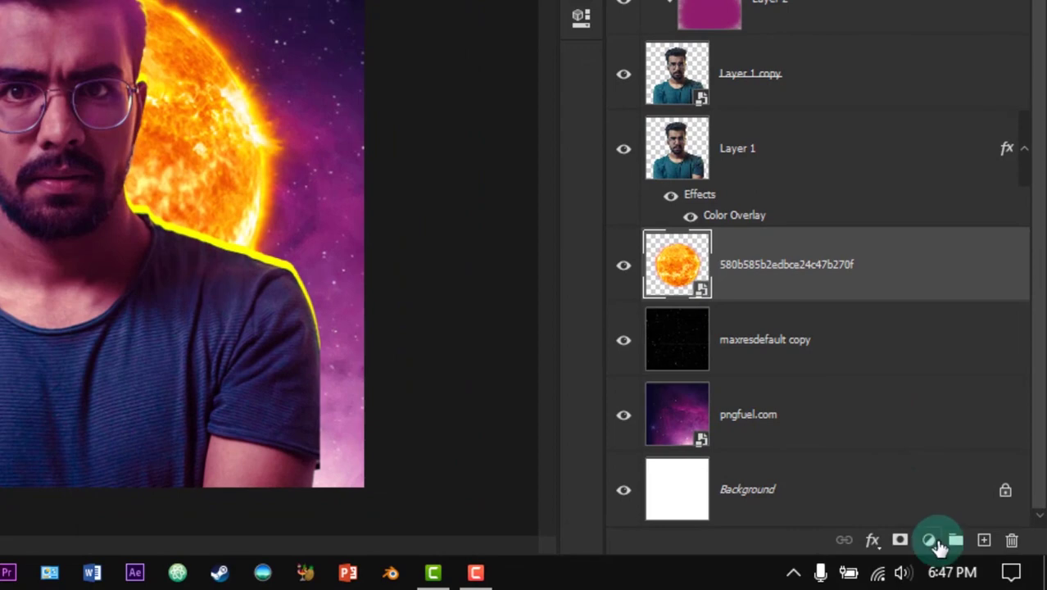
- Add a Hue/Saturation adjustment clipped to the sun layer, shifting the hue slightly towards red-orange
click(933, 542)
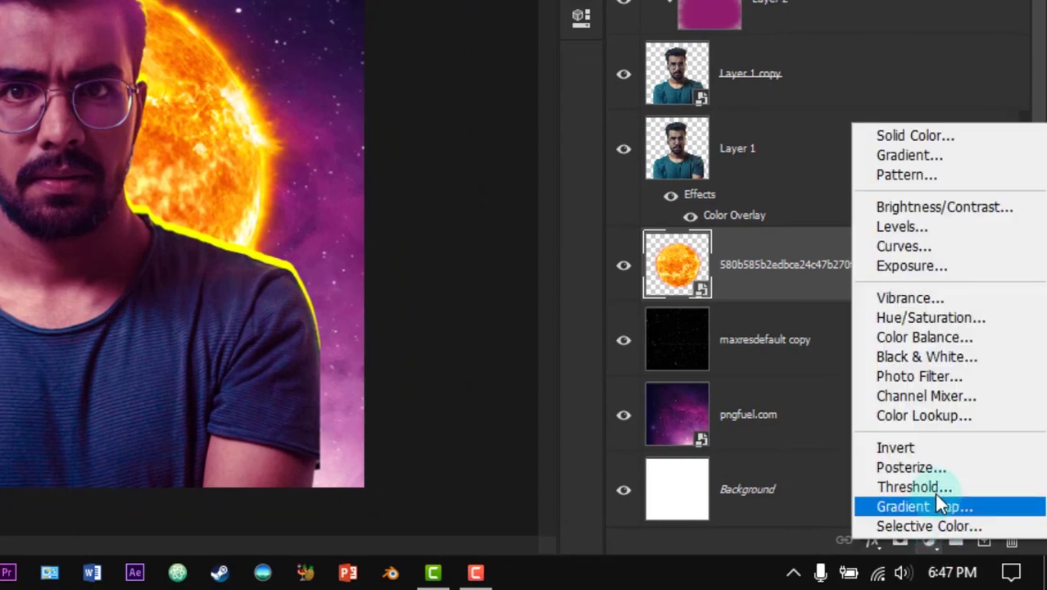
click(947, 319)
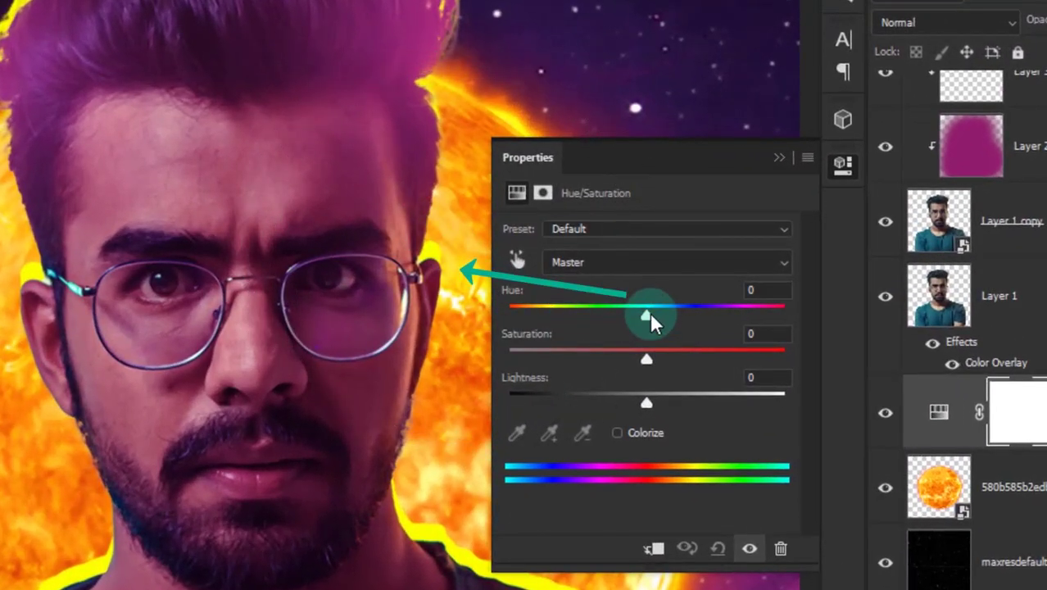
mouse_move(652, 316)
mouse_down()
mouse_move(694, 315)
mouse_move(636, 315)
mouse_up()
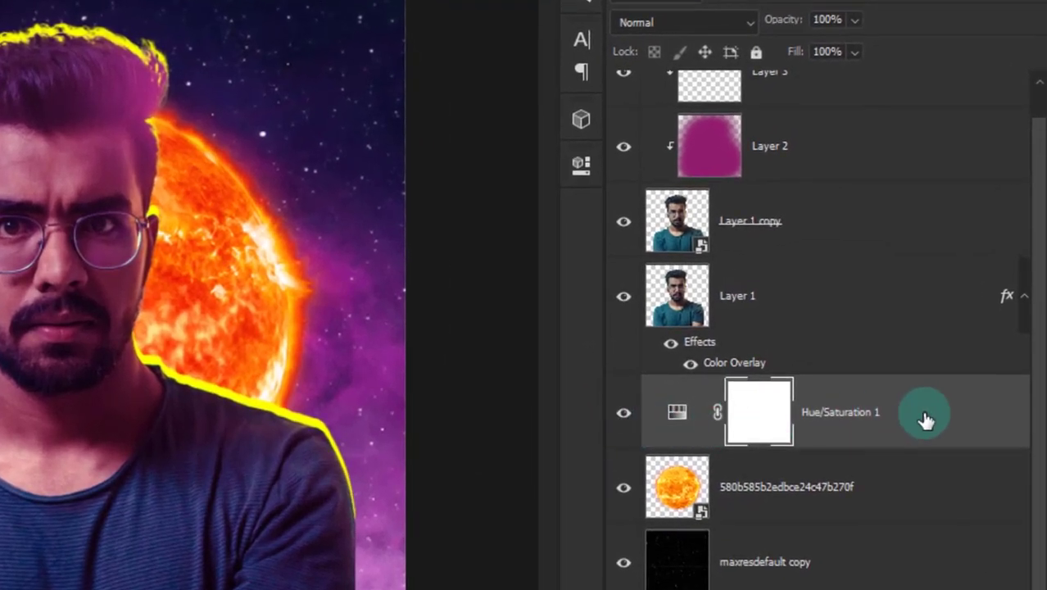
right_click(924, 419)
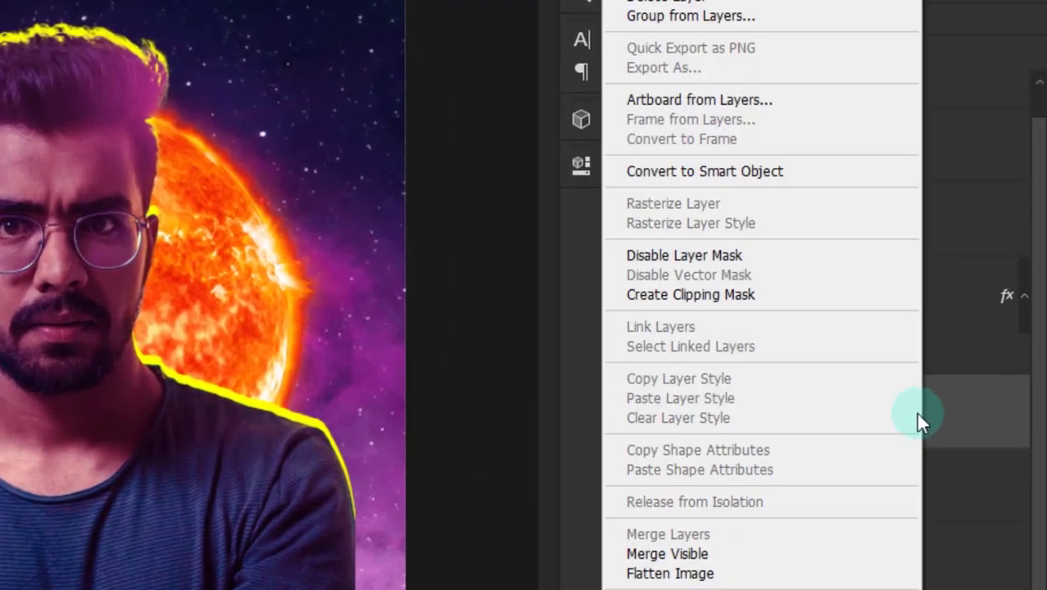
click(790, 295)
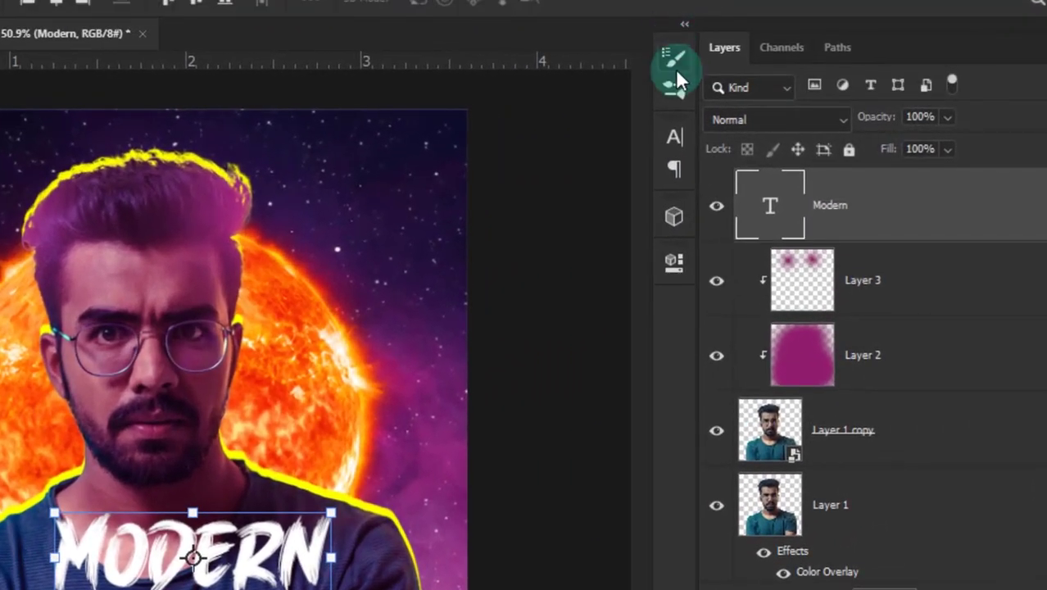
- Change the font of the Modern text to BLACKHAWK Italic Regular
click(676, 137)
click(497, 167)
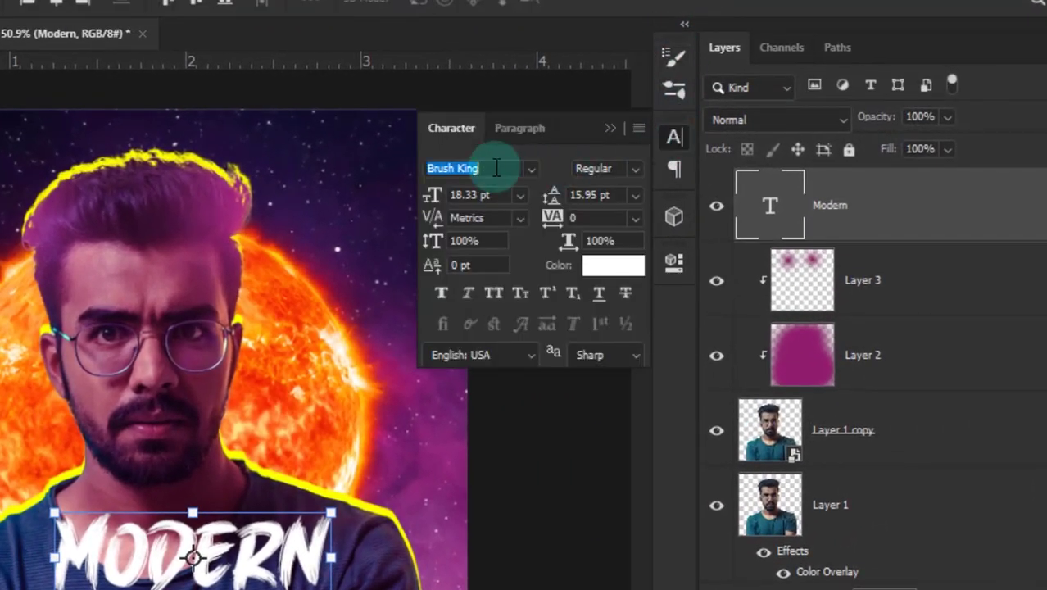
text(black)
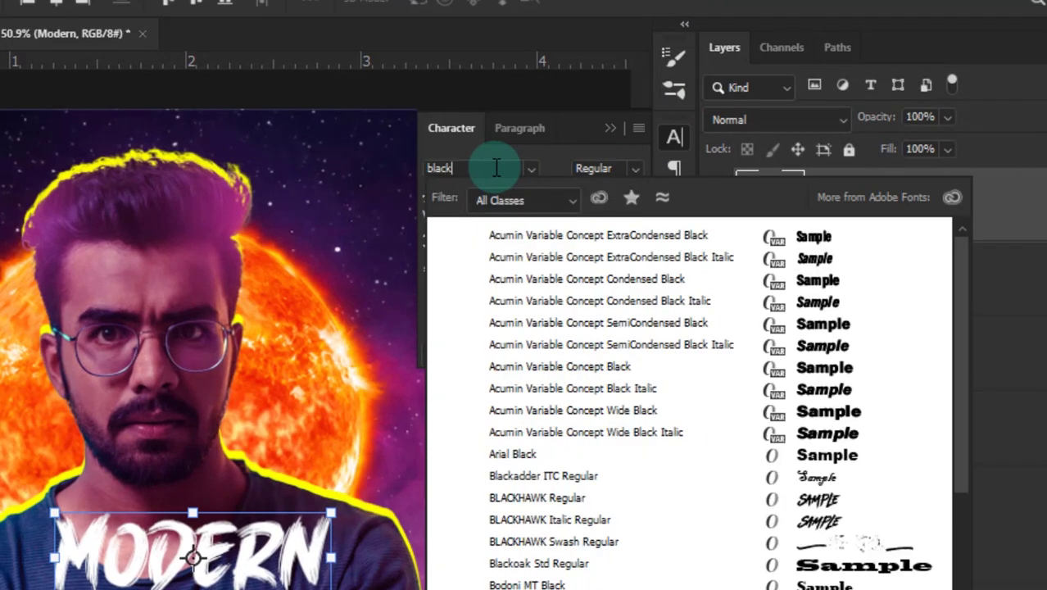
click(633, 520)
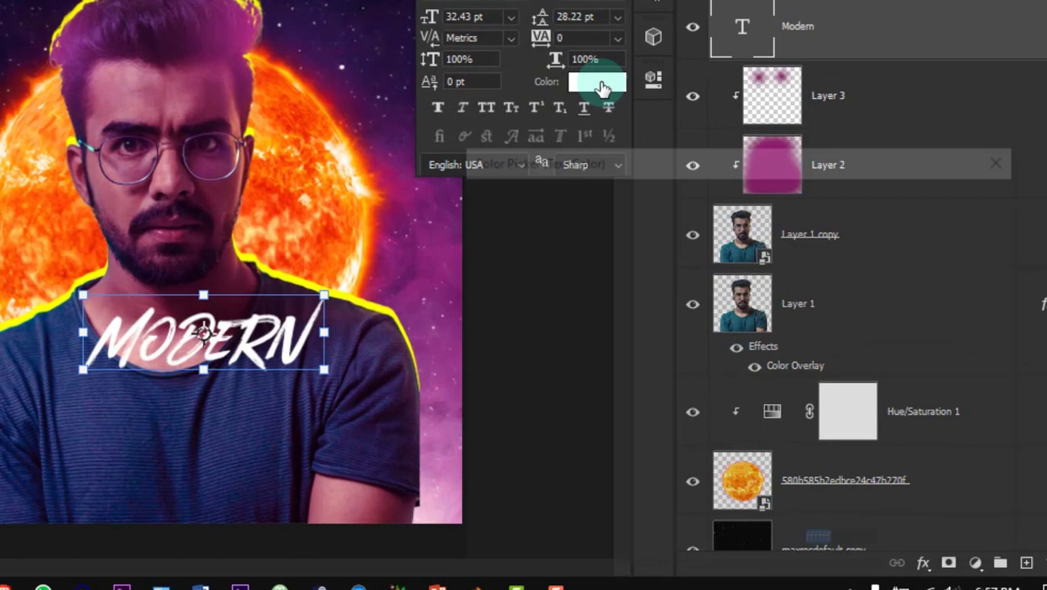
- Set the Modern text's color to a bright yellow like the man's outline
click(602, 85)
click(769, 423)
click(738, 199)
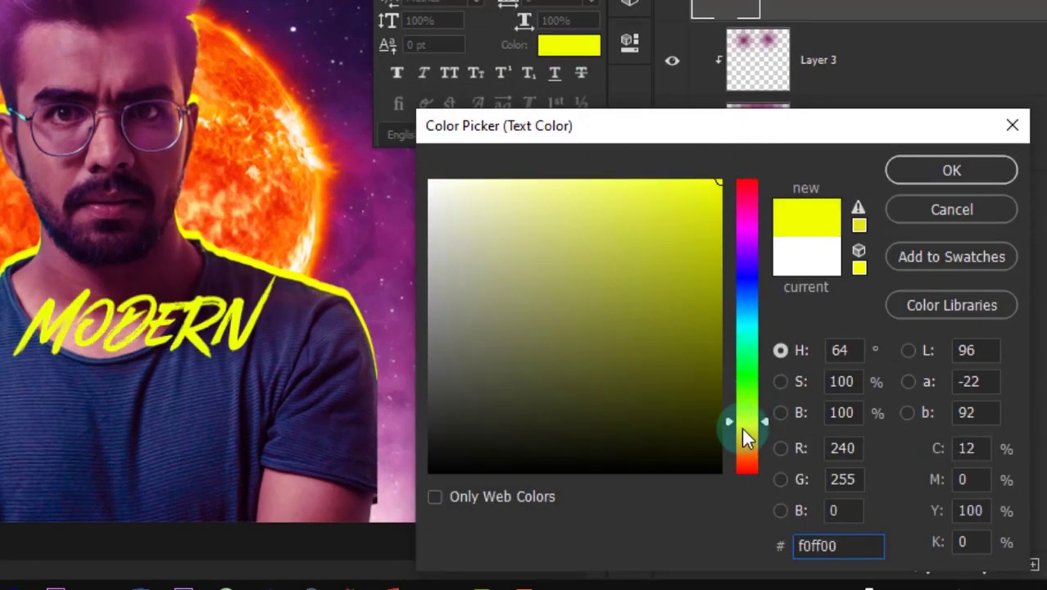
click(750, 425)
click(954, 182)
click(691, 117)
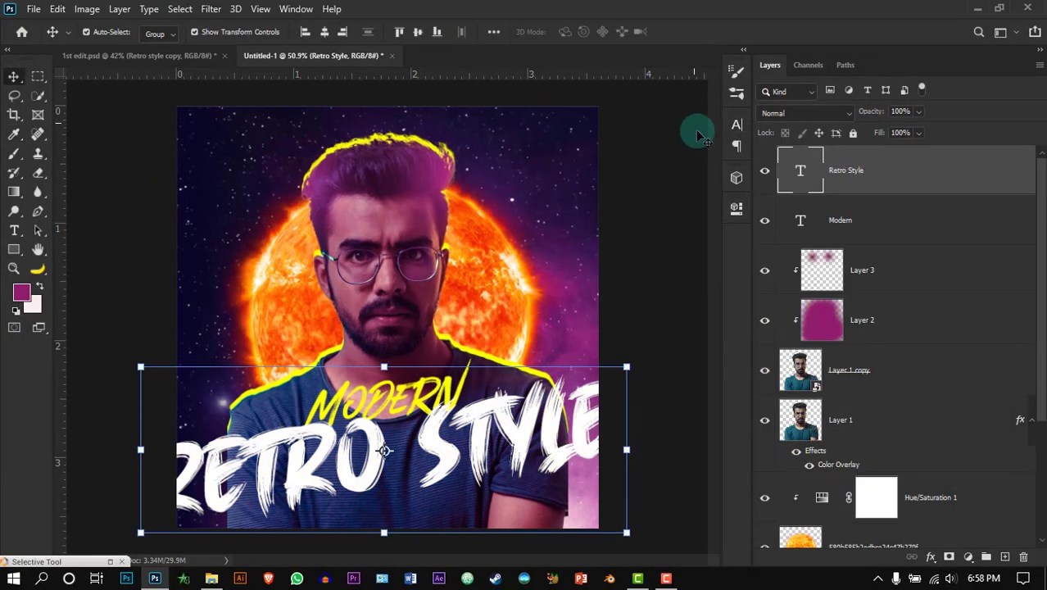
- Scale down the Retro Style text so it fits within the canvas width below the Modern text
drag(626, 367, 584, 368)
key(Return)
click(638, 304)
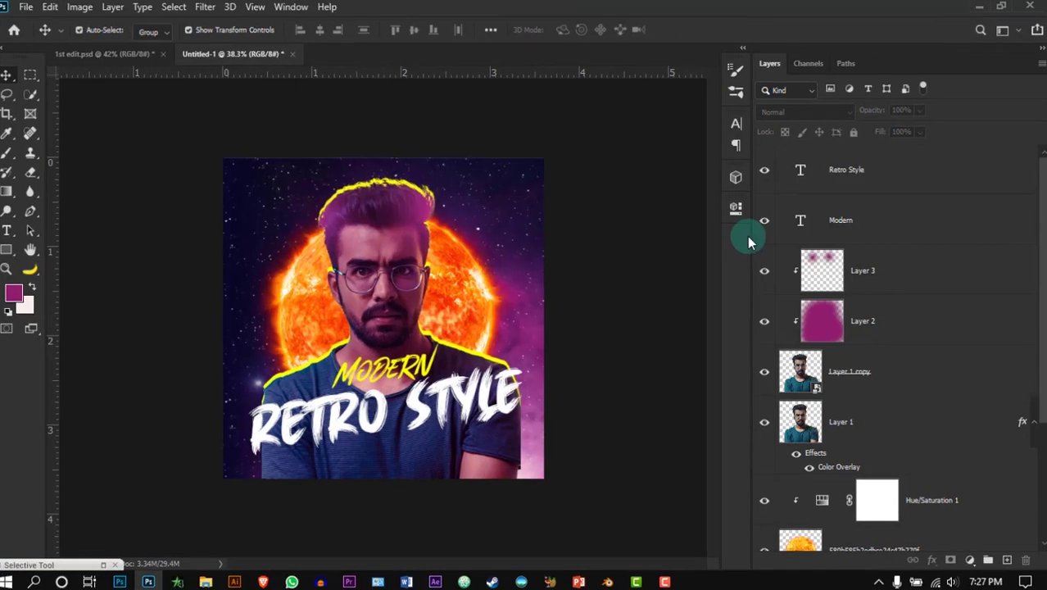
- Hide the Modern and Retro Style text layers and add a layer mask to Layer 1 copy
click(765, 221)
click(765, 170)
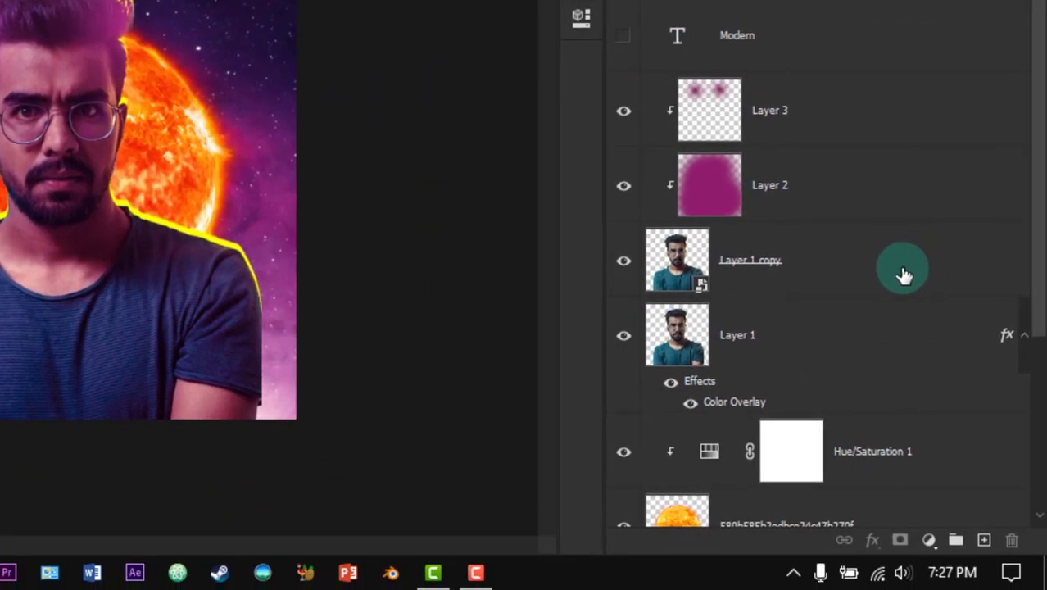
click(905, 275)
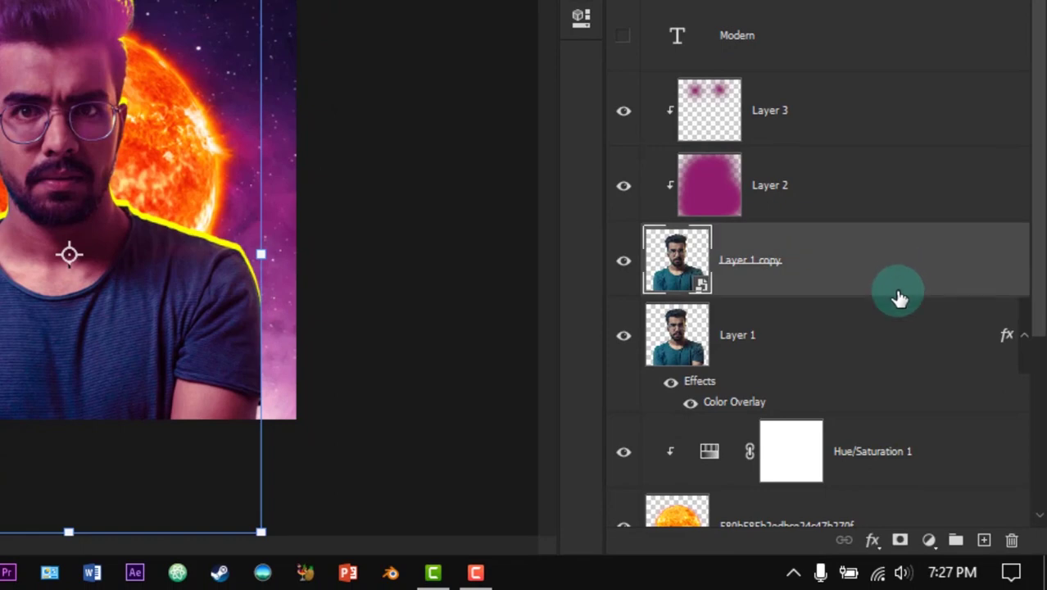
click(900, 540)
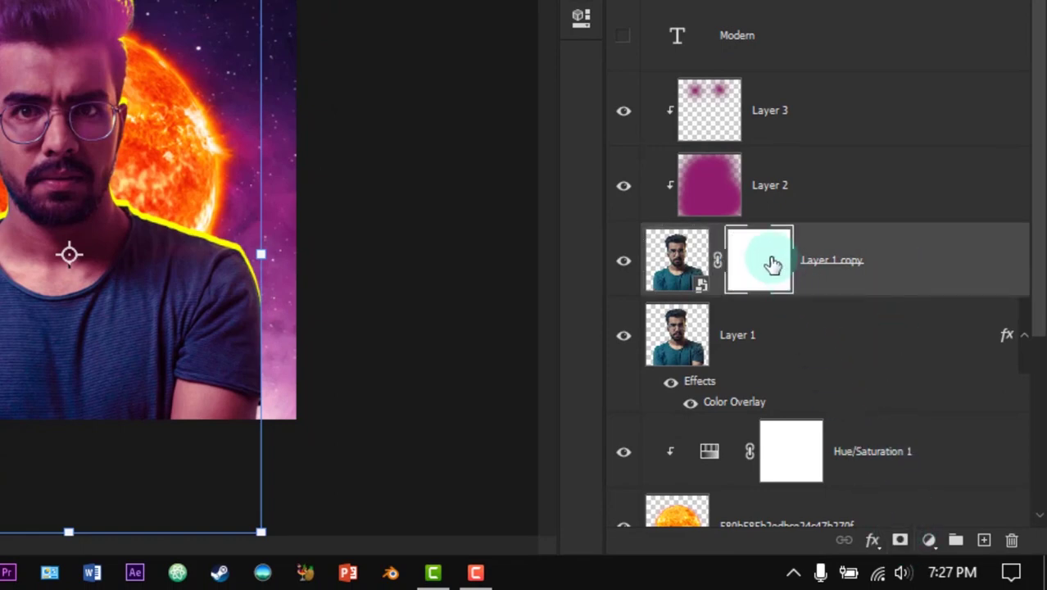
- Paint black on the Layer 1 copy mask along the shoulder on the image's right side to reveal a soft yellow glow
key(b)
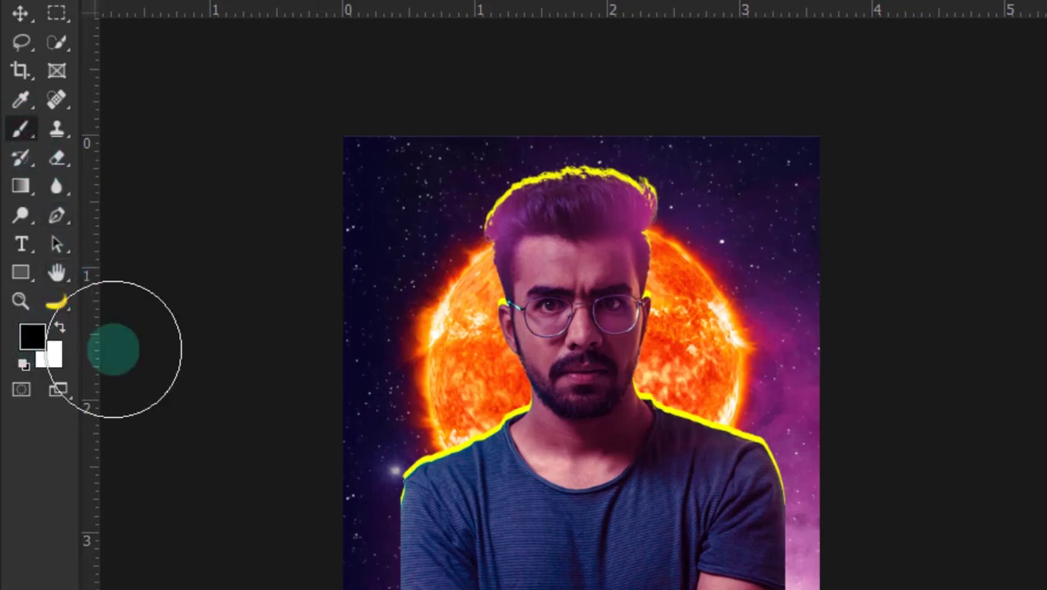
key(bracketleft)
key(bracketleft)
key(ctrl+plus)
key(ctrl+plus)
click(750, 434)
key(ctrl+z)
key(ctrl+z)
key(ctrl+z)
key(ctrl+shift+z)
key(ctrl+shift+z)
key(ctrl+shift+z)
- Extend the yellow glow along both sides of the man's face and neck and the other shoulder by painting black on the mask
key(bracketleft)
key(bracketleft)
key(space)
mouse_move(718, 309)
mouse_down()
mouse_move(735, 367)
mouse_move(785, 185)
mouse_up()
key(bracketright)
key(bracketright)
key(ctrl+minus)
key(ctrl+plus)
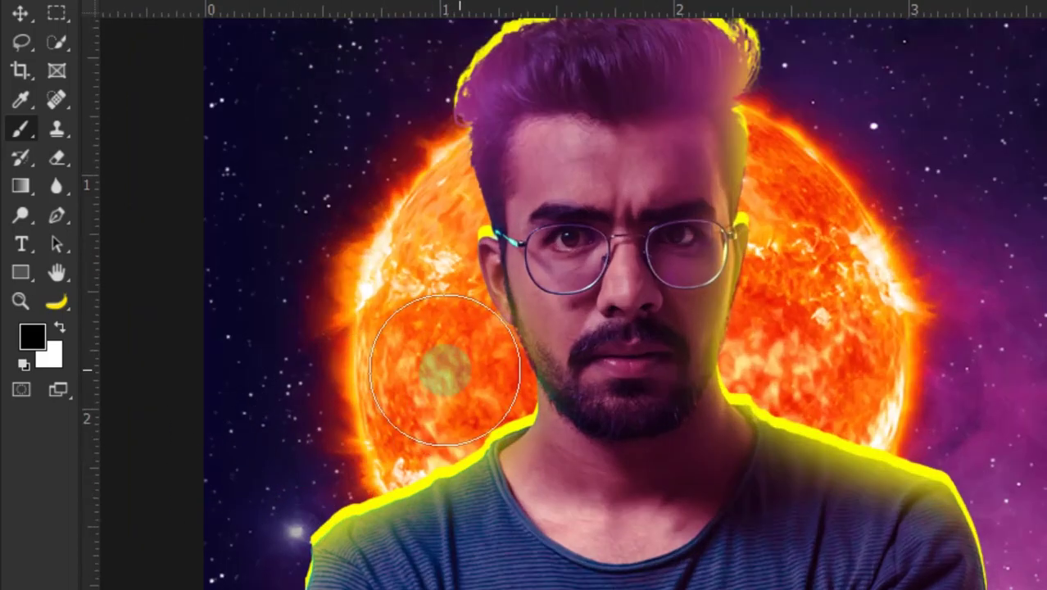
scroll(369, 156, down, 2)
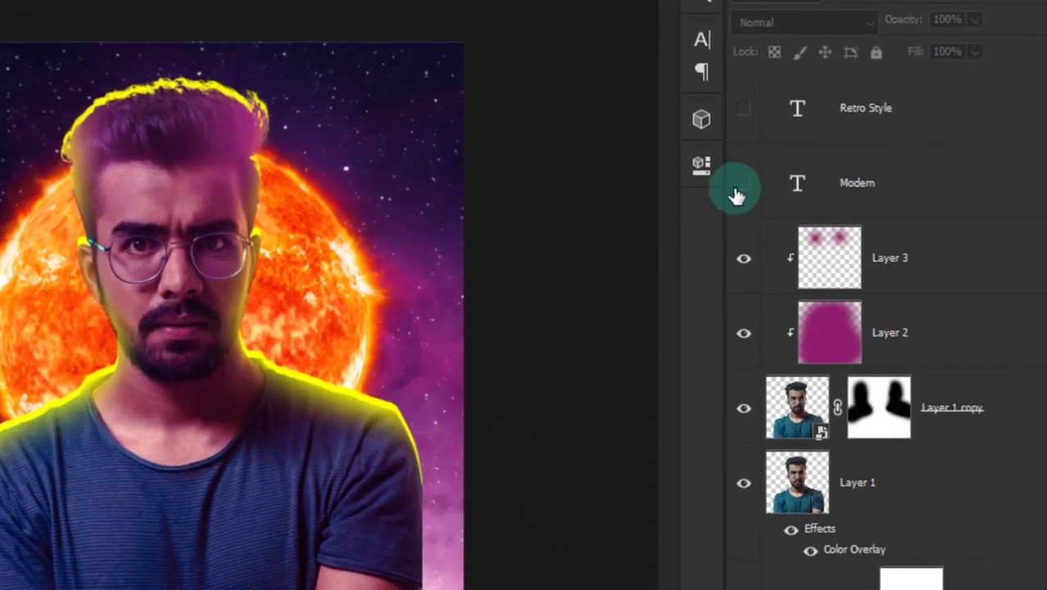
- Show the Modern and Retro Style text layers again and select the Retro Style layer
click(765, 219)
click(747, 115)
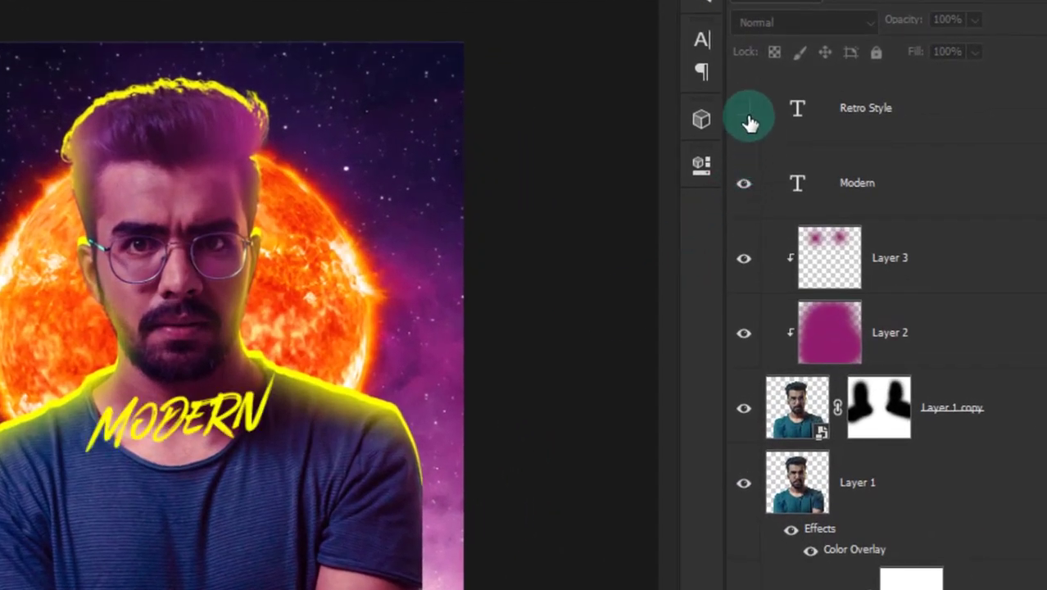
click(959, 129)
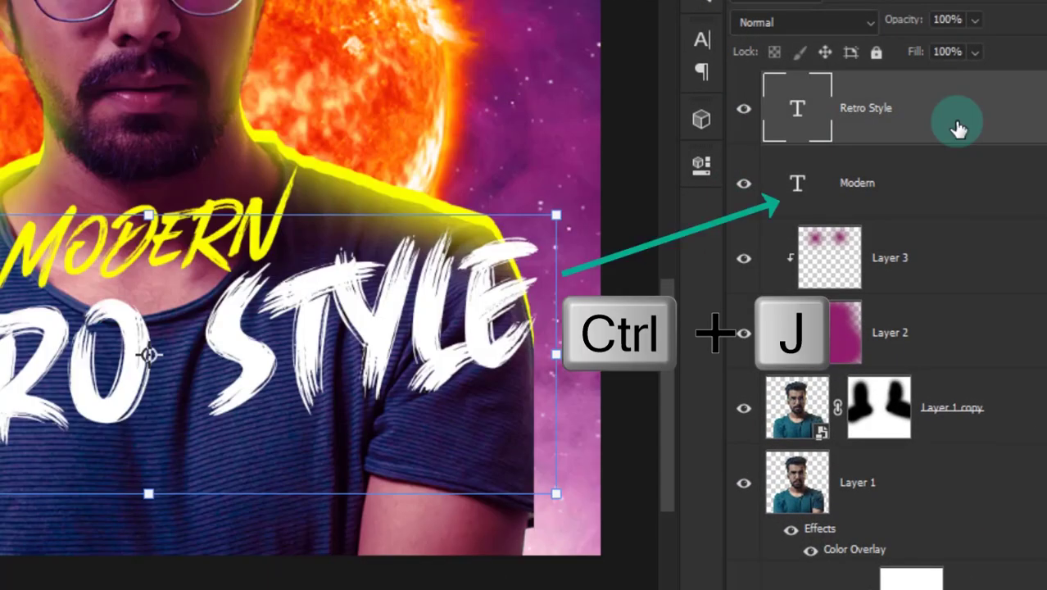
- Duplicate the Retro Style text layer and rasterize the type of the original layer beneath the copy
key(ctrl+j)
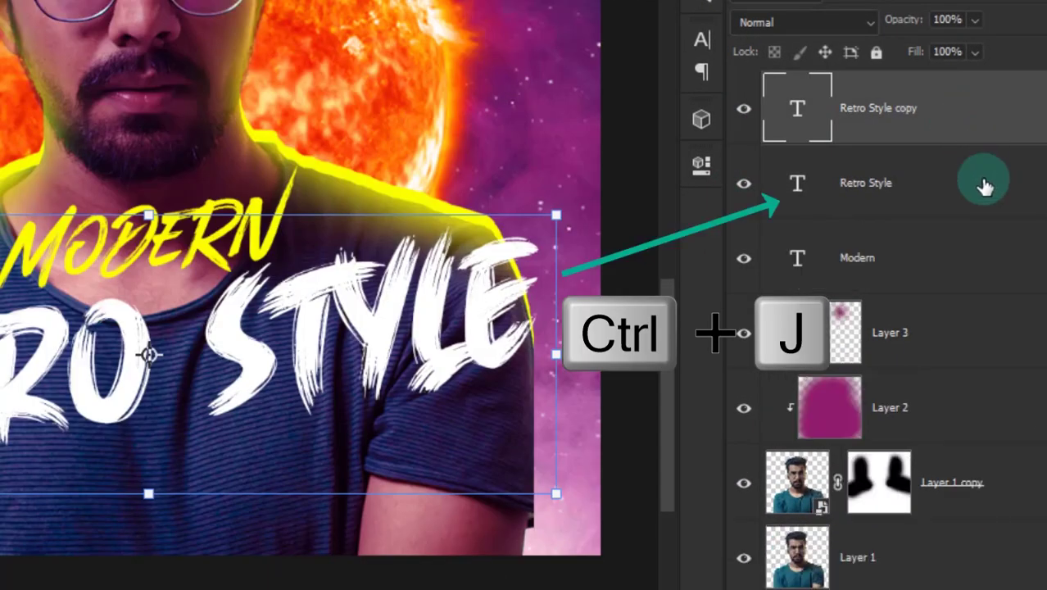
click(1008, 186)
right_click(1013, 187)
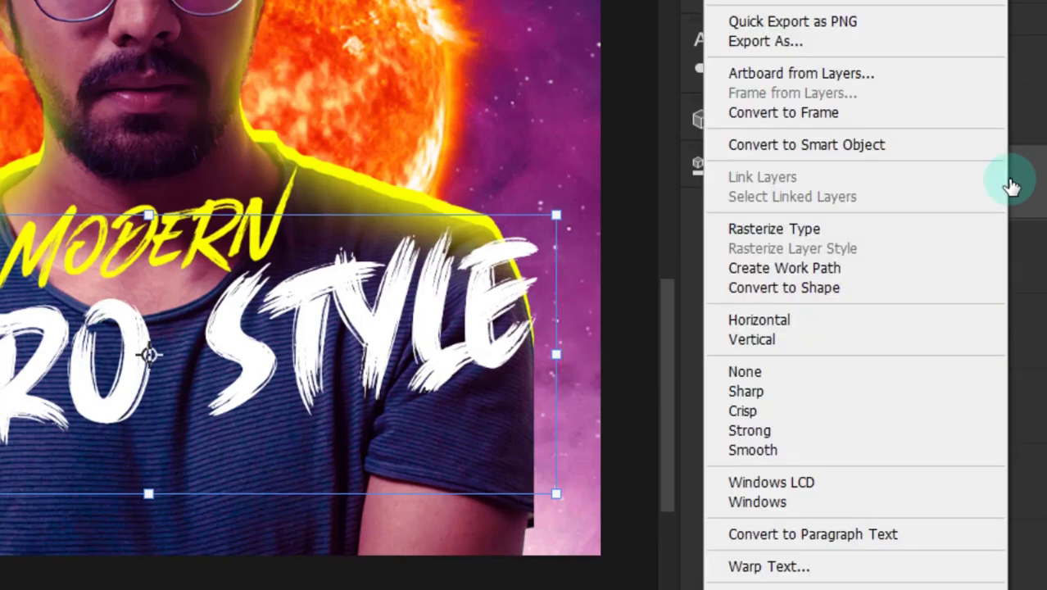
click(895, 229)
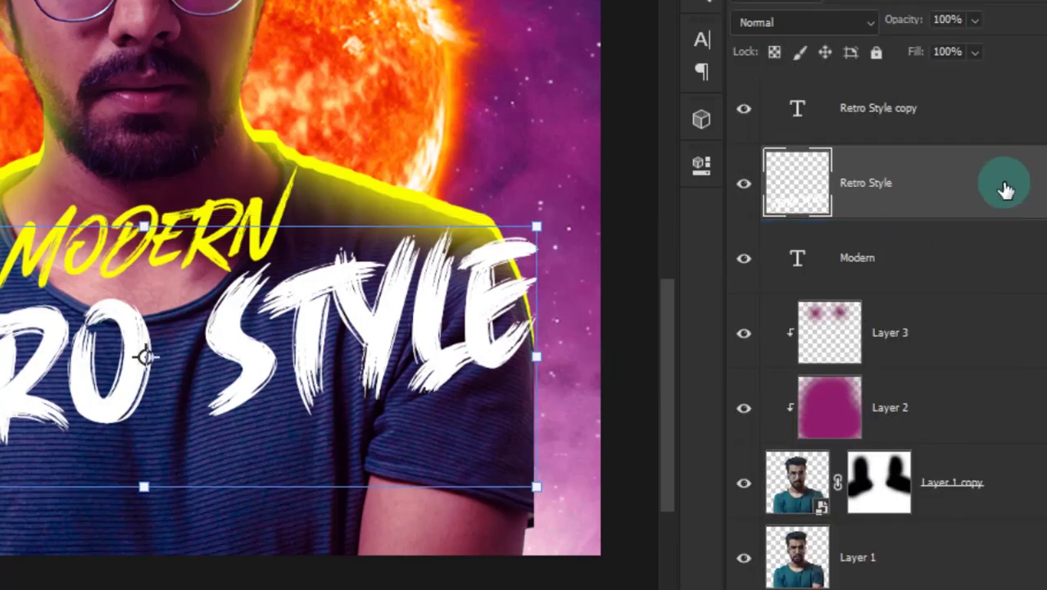
- Add a Color Overlay effect in bright blue to the rasterized Retro Style layer
double_click(1007, 187)
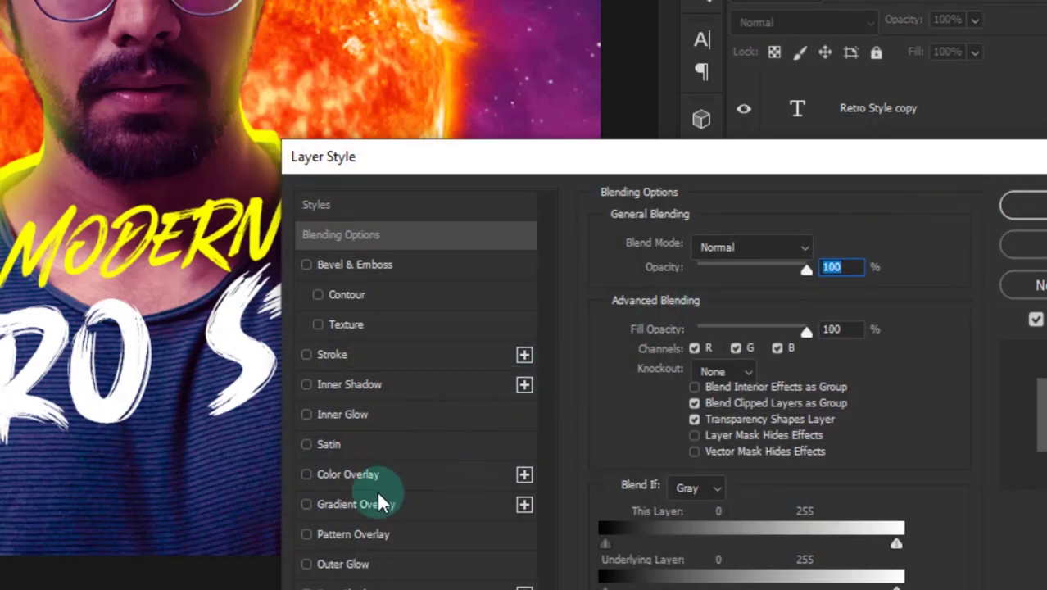
click(357, 475)
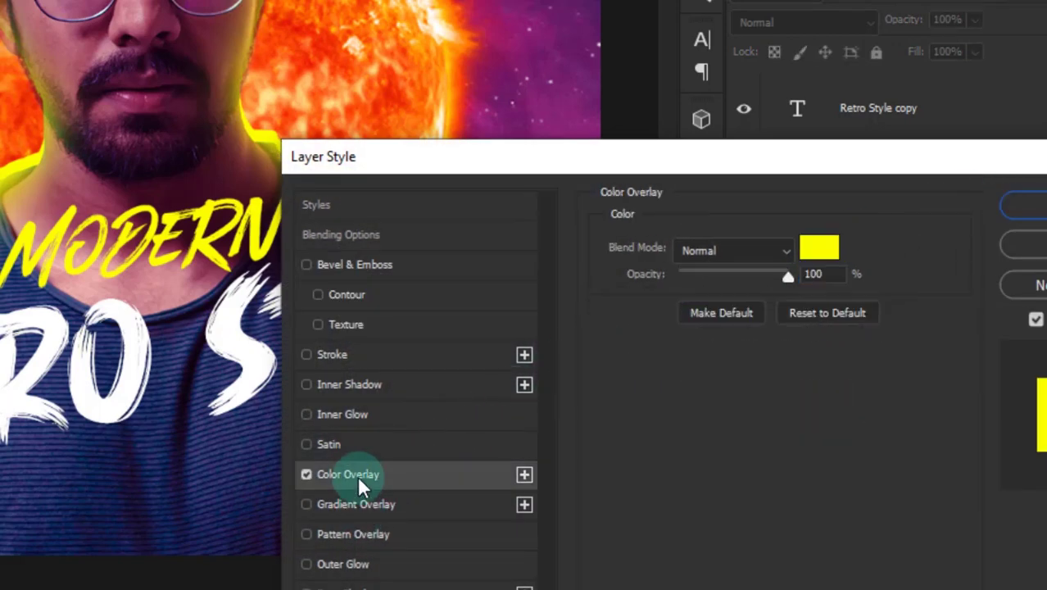
click(819, 246)
drag(819, 422, 821, 406)
key(Return)
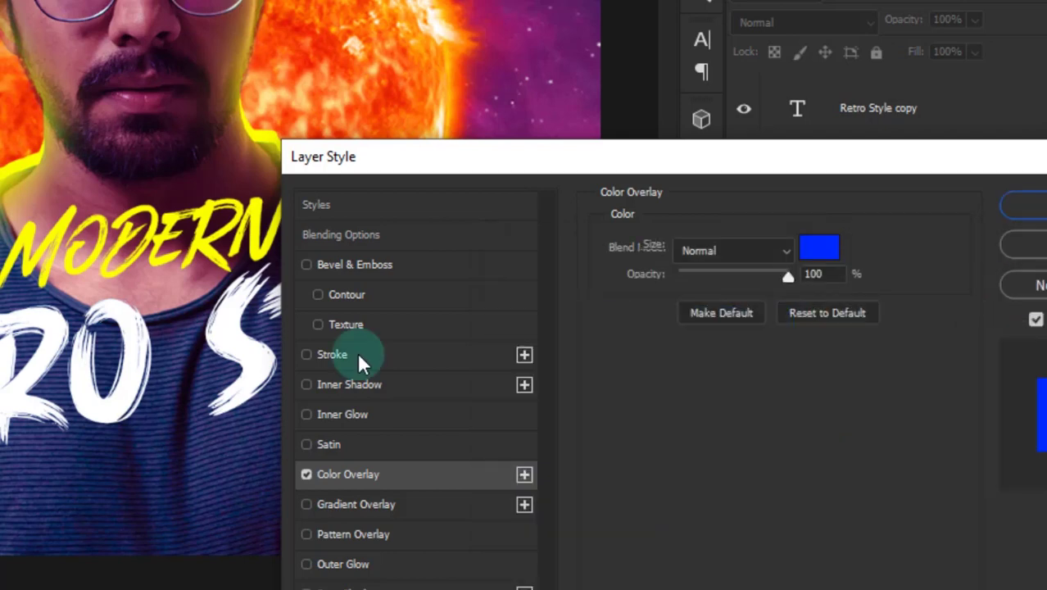
- Give the rasterized Retro Style layer a blue outside Stroke of 13 px and apply the layer style
click(357, 354)
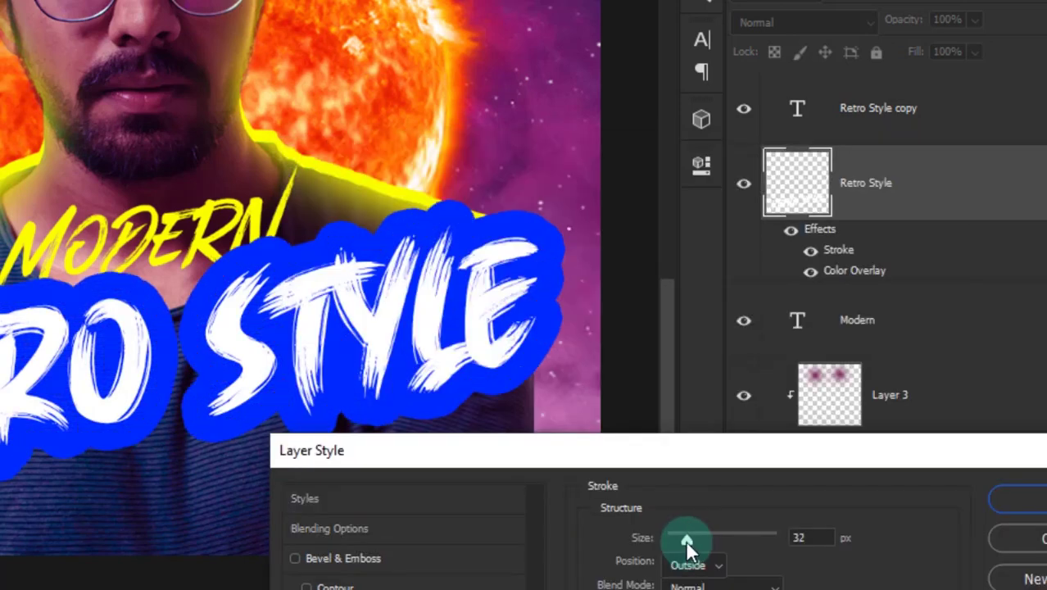
drag(685, 541, 680, 540)
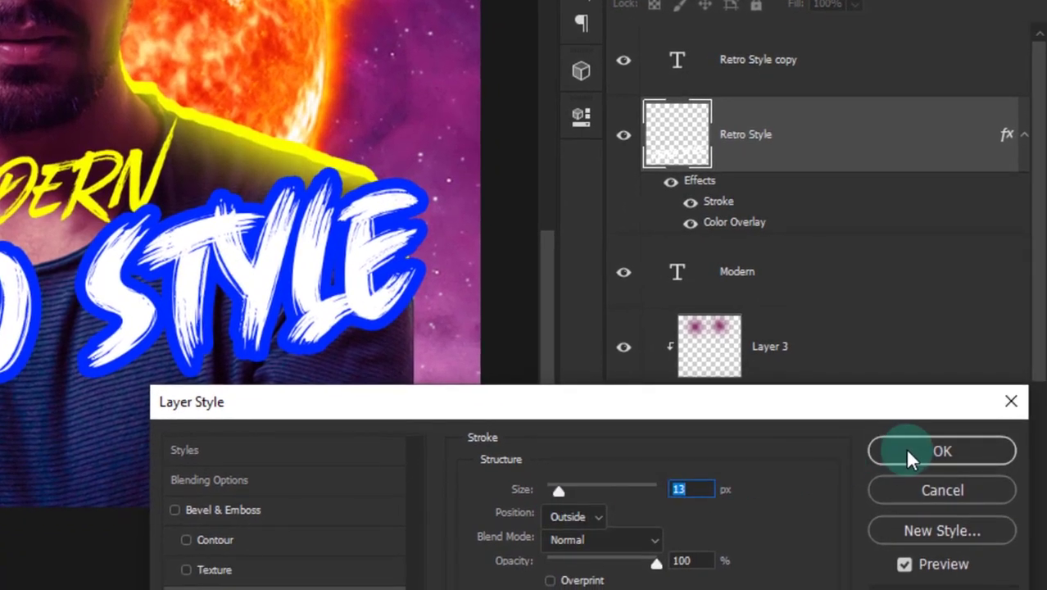
click(910, 457)
- Rasterize the Retro Style layer's style and apply a Motion Blur with an adjusted angle and a 47-pixel distance
right_click(846, 148)
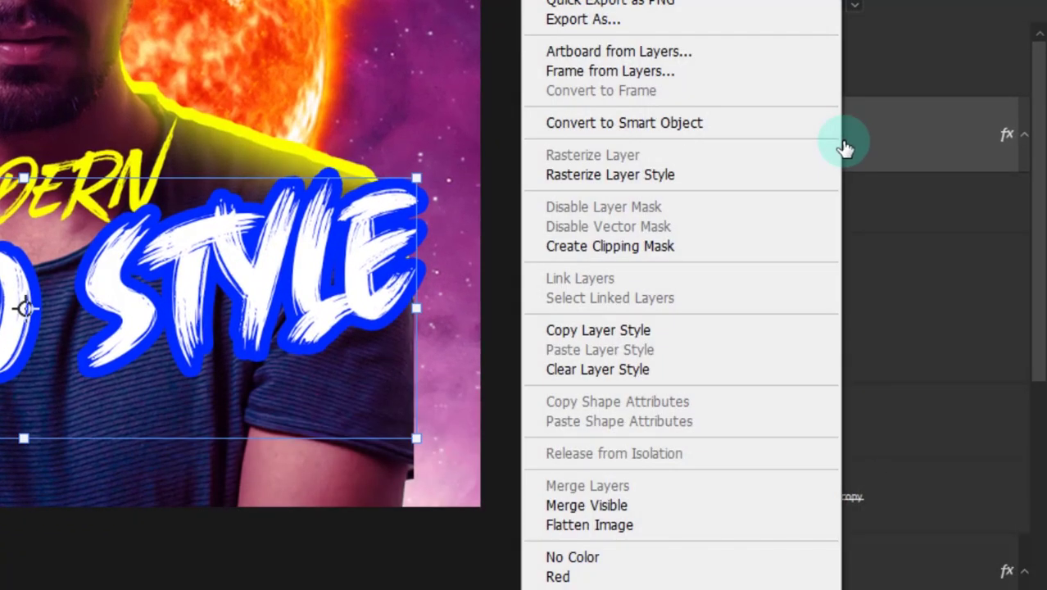
click(725, 177)
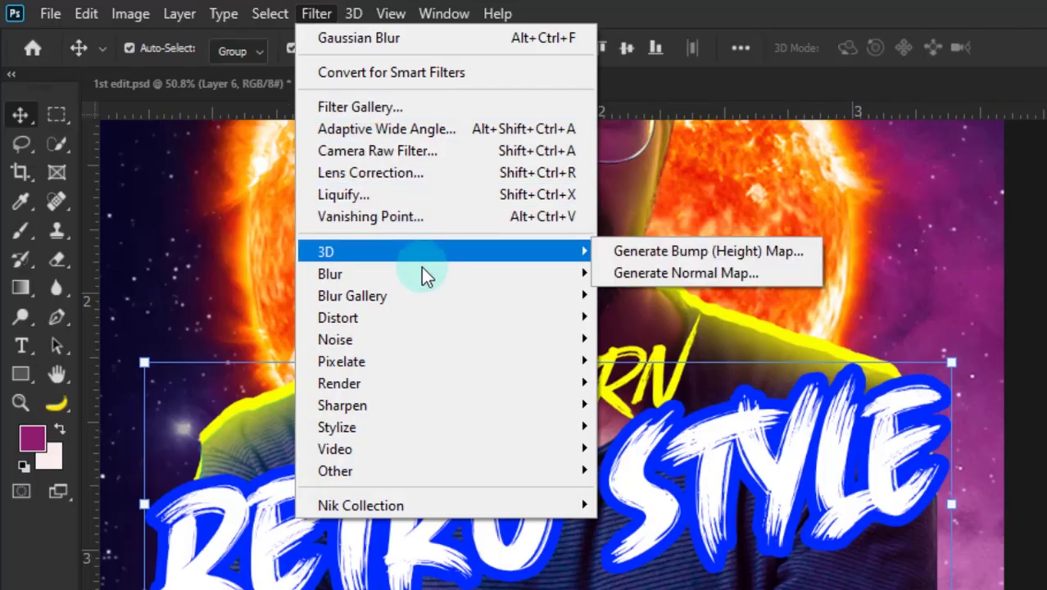
mouse_move(423, 272)
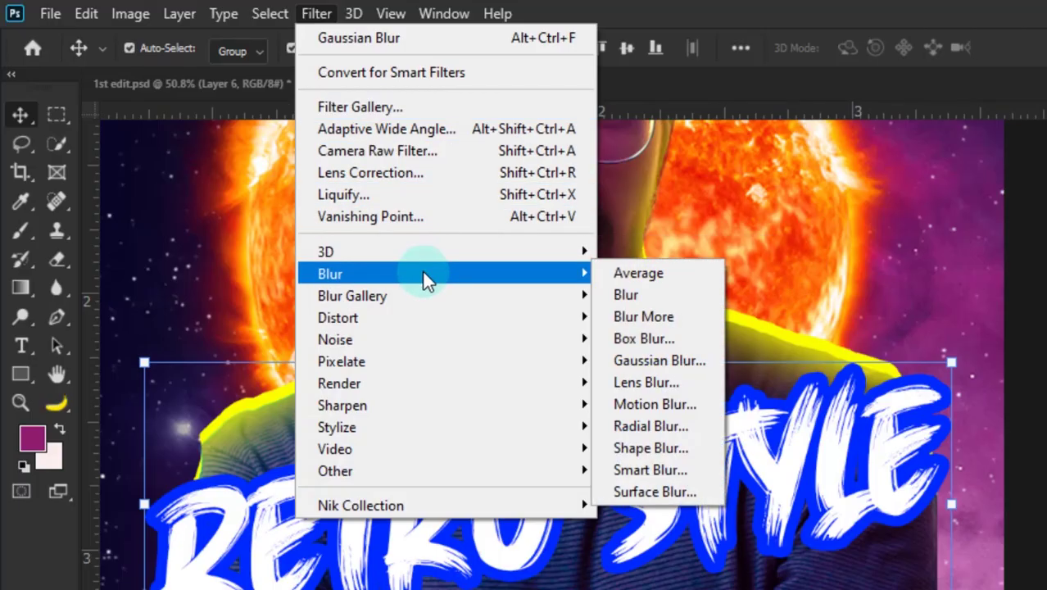
click(691, 403)
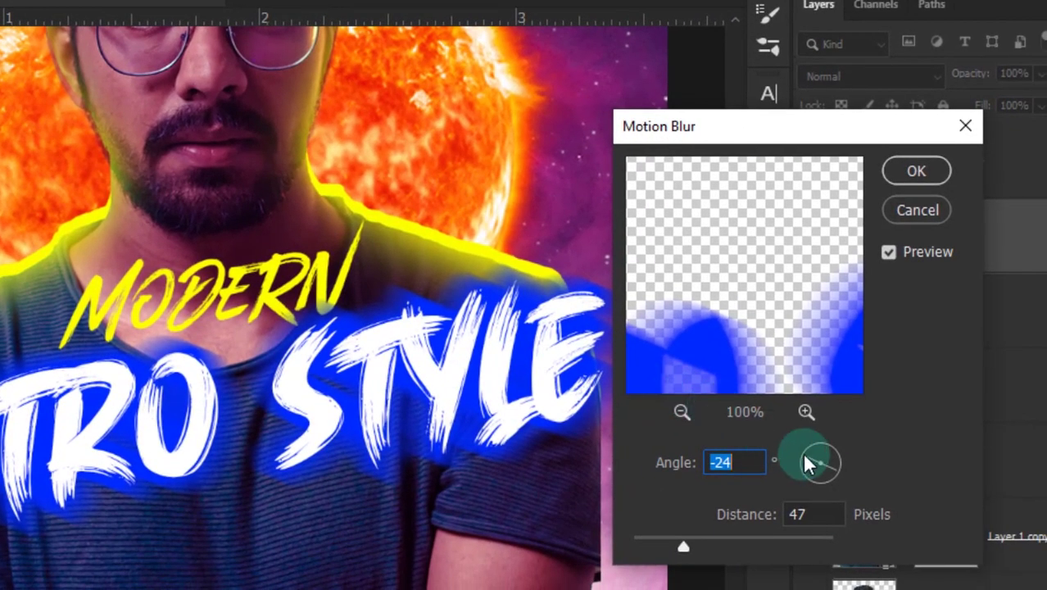
drag(804, 453, 792, 450)
click(916, 177)
- Add a new empty layer and place it directly beneath the blurred Retro Style layer
click(984, 535)
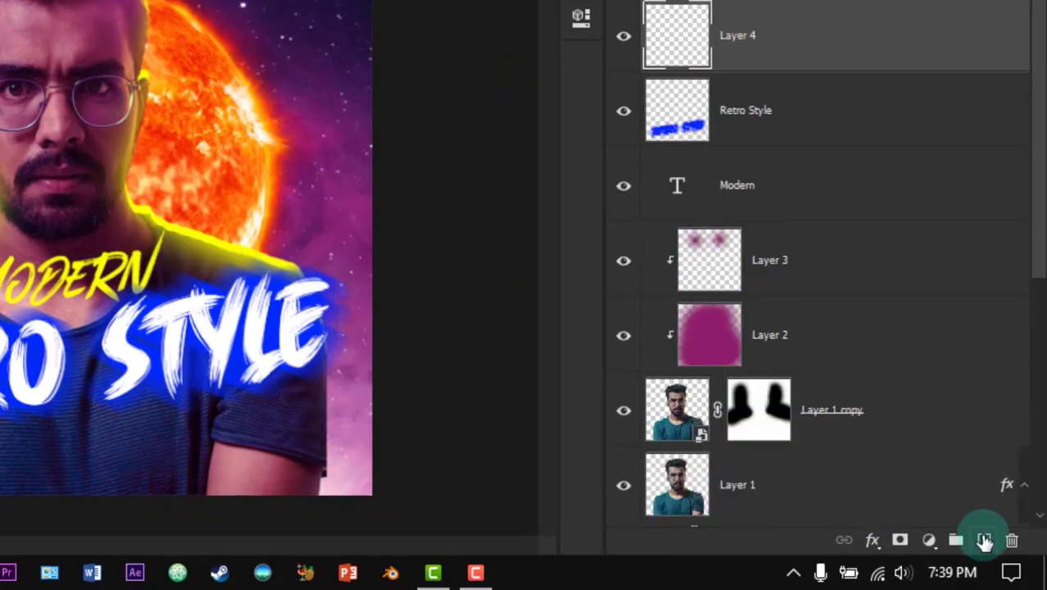
drag(823, 47, 849, 115)
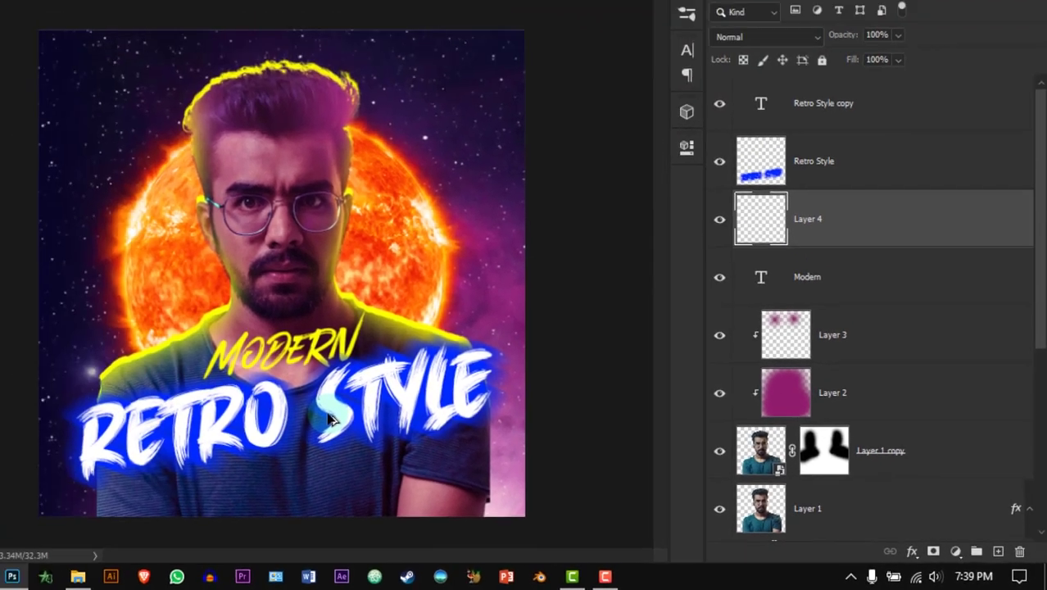
scroll(327, 420, up, 2)
- Paint black along the bottom of the image on Layer 4 with a large soft brush of size 500
key(b)
drag(347, 447, 361, 288)
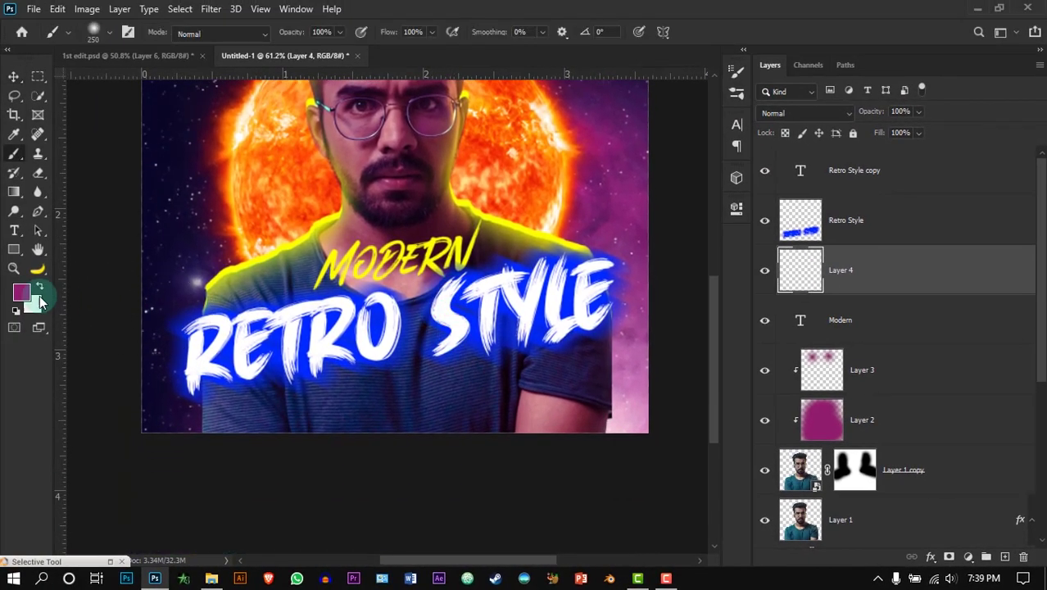
click(25, 296)
drag(725, 422, 730, 511)
click(950, 293)
scroll(525, 369, down, 2)
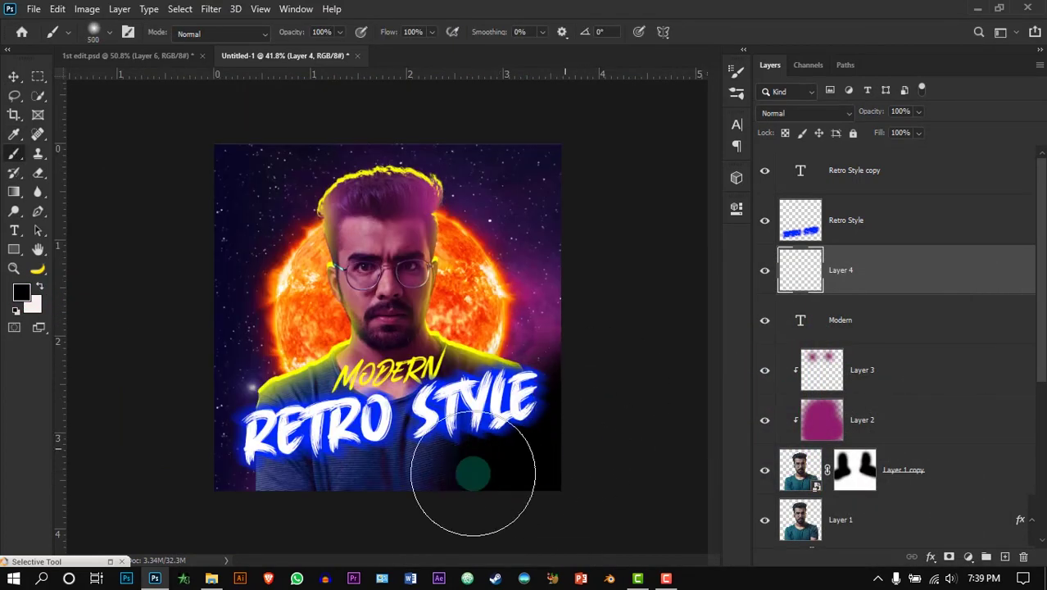
mouse_move(199, 492)
mouse_down()
mouse_move(368, 513)
mouse_move(639, 383)
mouse_move(446, 479)
mouse_up()
- Duplicate the blue blurred Retro Style layer
scroll(491, 467, up, 2)
click(919, 221)
key(ctrl+j)
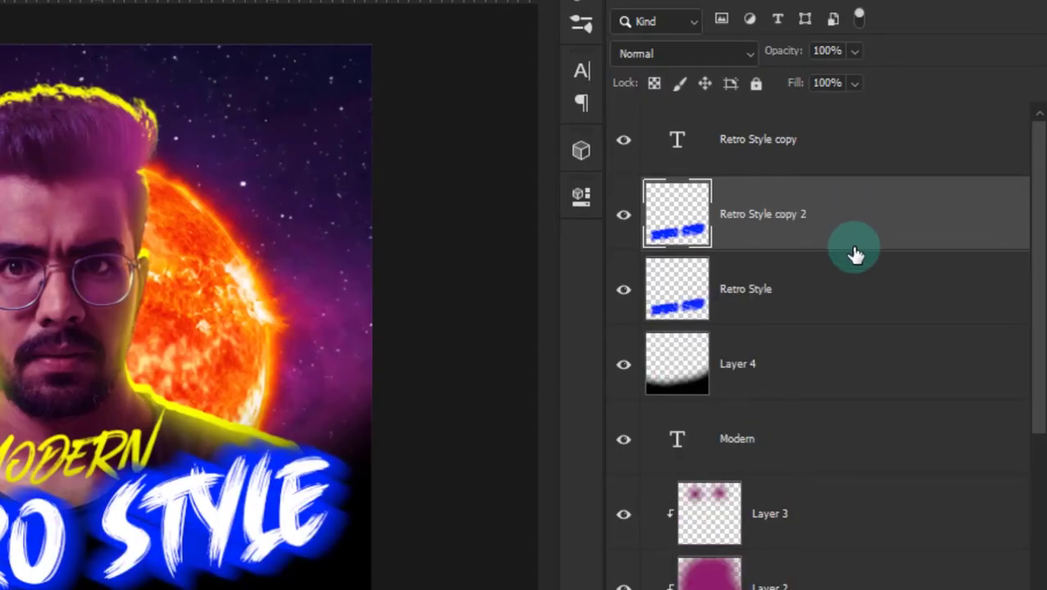
- Apply a Gaussian Blur with a radius of 150.3 pixels to the lower Retro Style layer
click(865, 294)
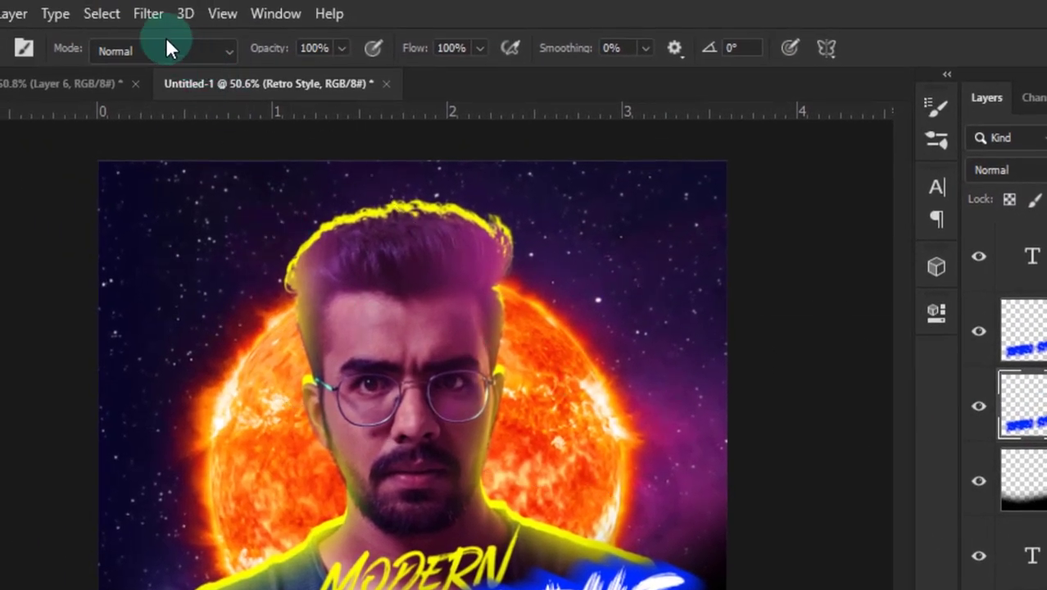
click(148, 14)
mouse_move(242, 271)
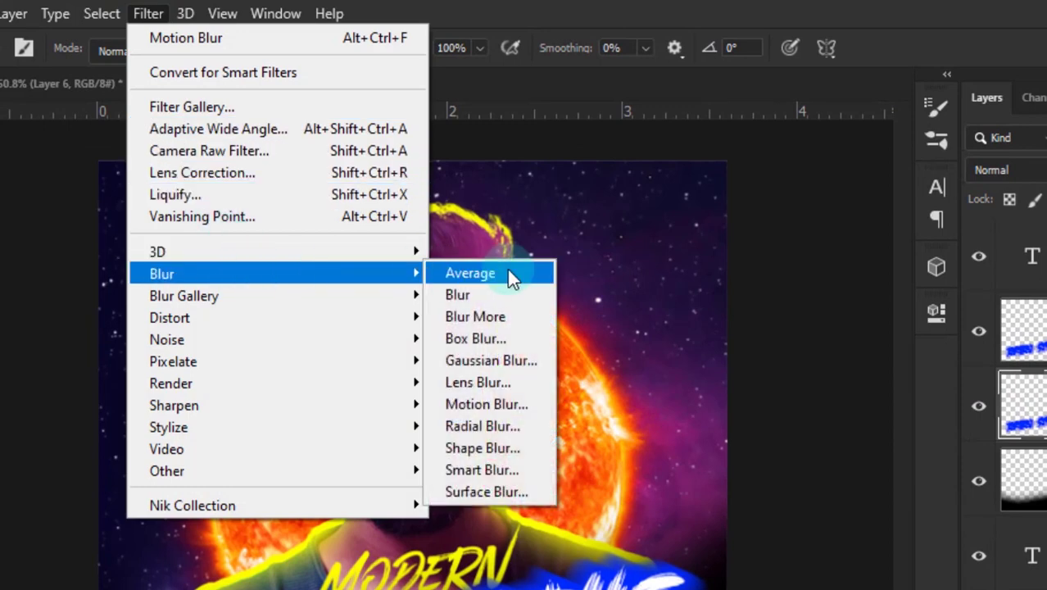
click(514, 357)
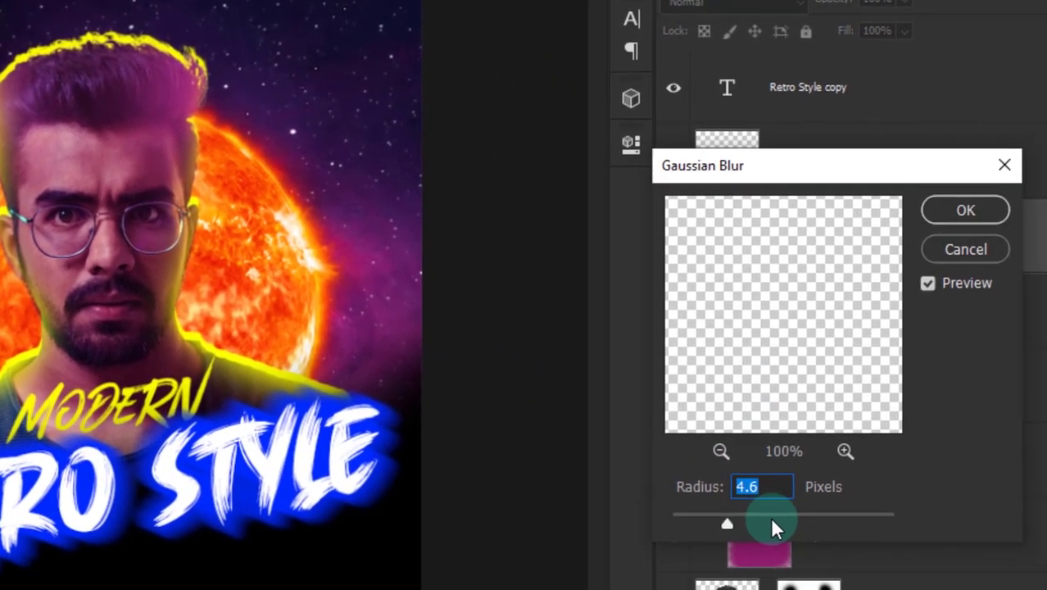
drag(772, 524, 835, 523)
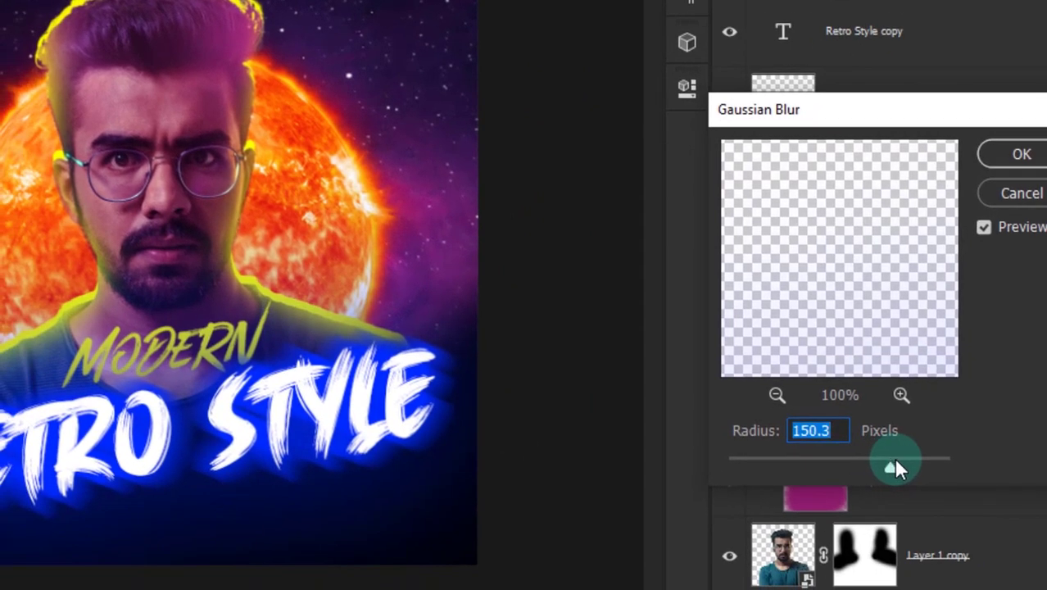
click(1021, 154)
click(1023, 37)
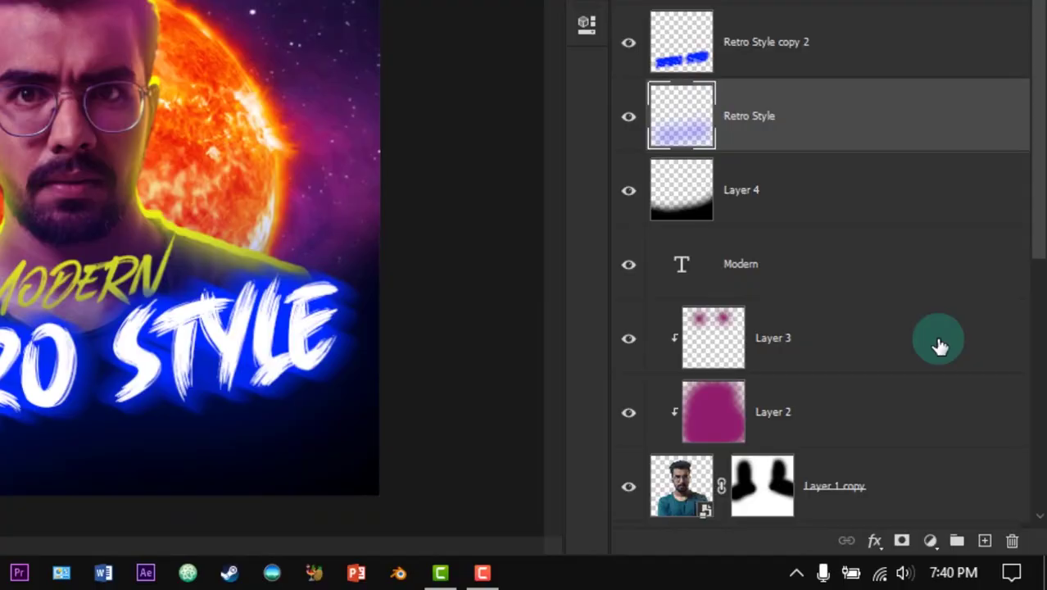
- Darken the bottom corner on a new layer above Retro Style, and mask Retro Style copy 2 with black across the lettering
click(985, 540)
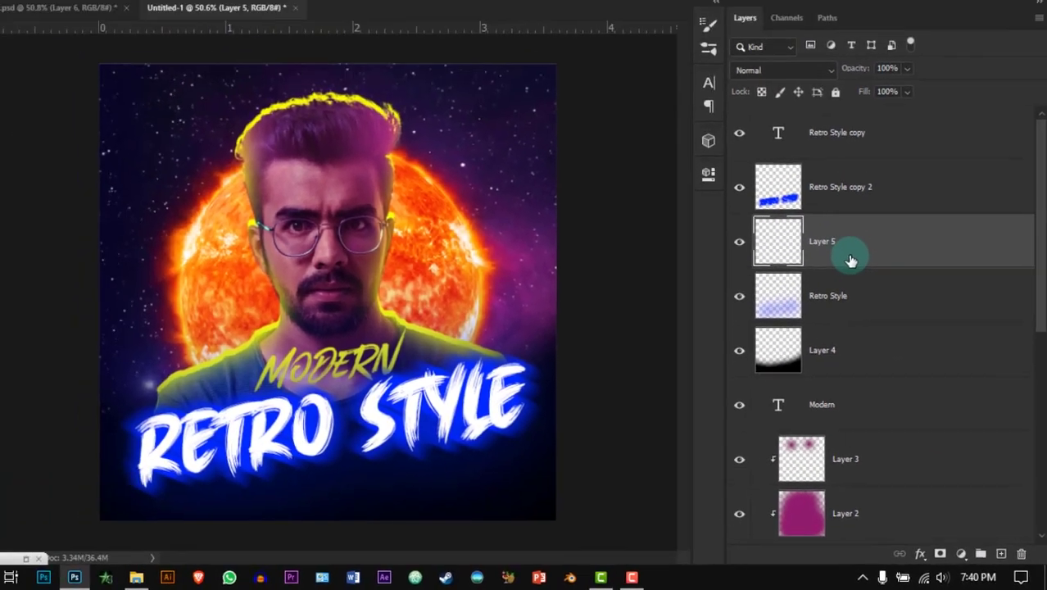
scroll(598, 502, down, 2)
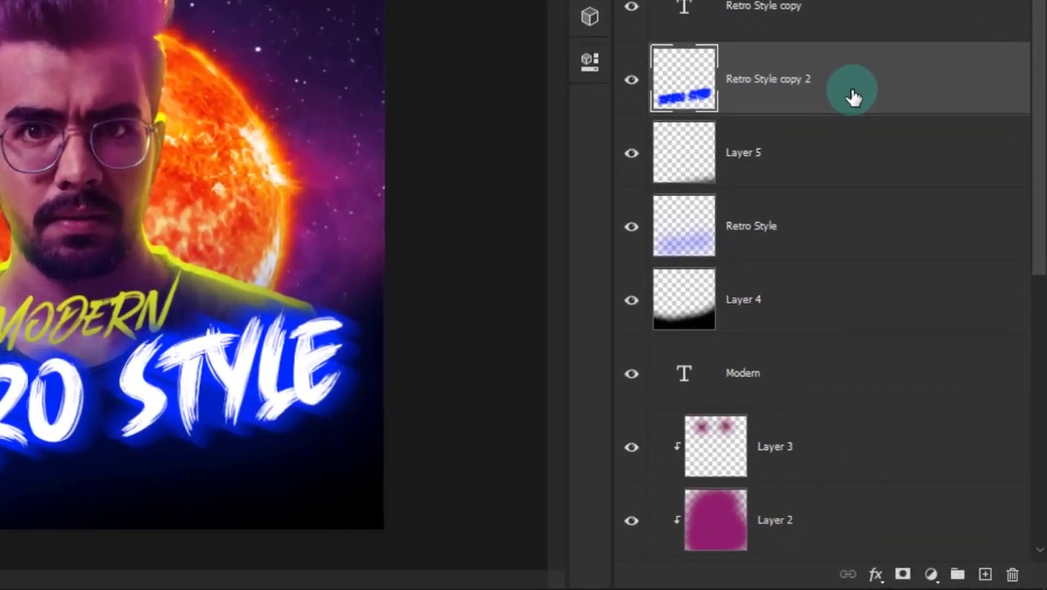
click(902, 574)
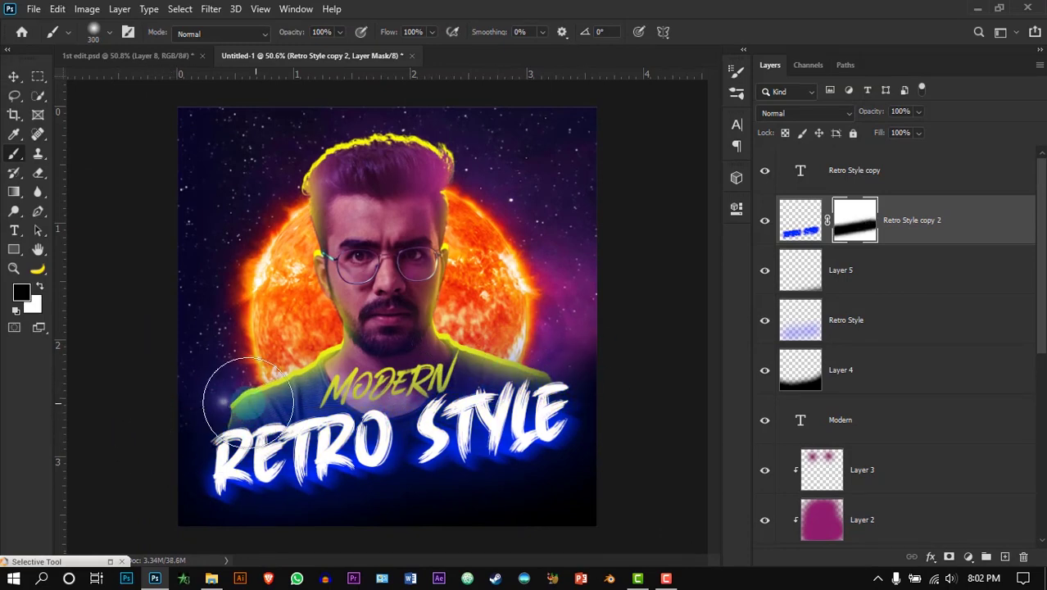
- Add a new layer above Layer 3 and clip it to the man's layers with a clipping mask
scroll(953, 327, down, 3)
click(953, 323)
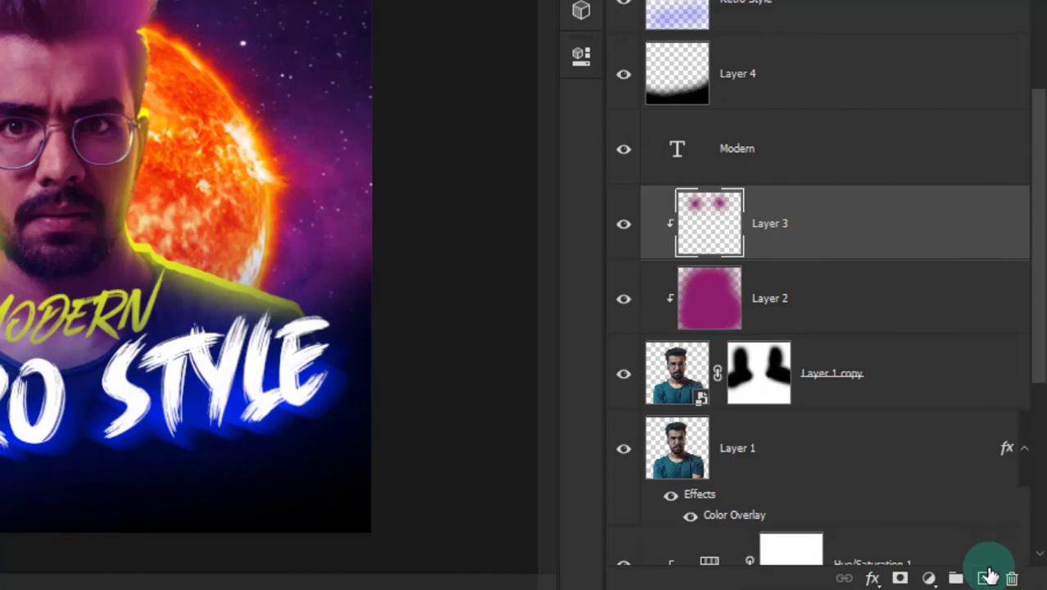
click(989, 578)
right_click(853, 223)
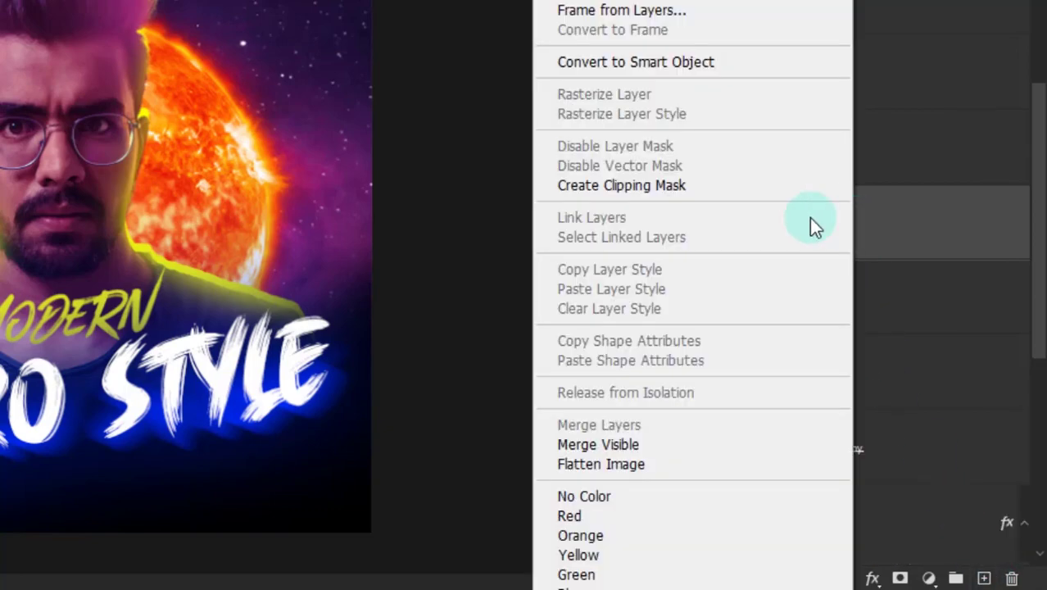
click(683, 193)
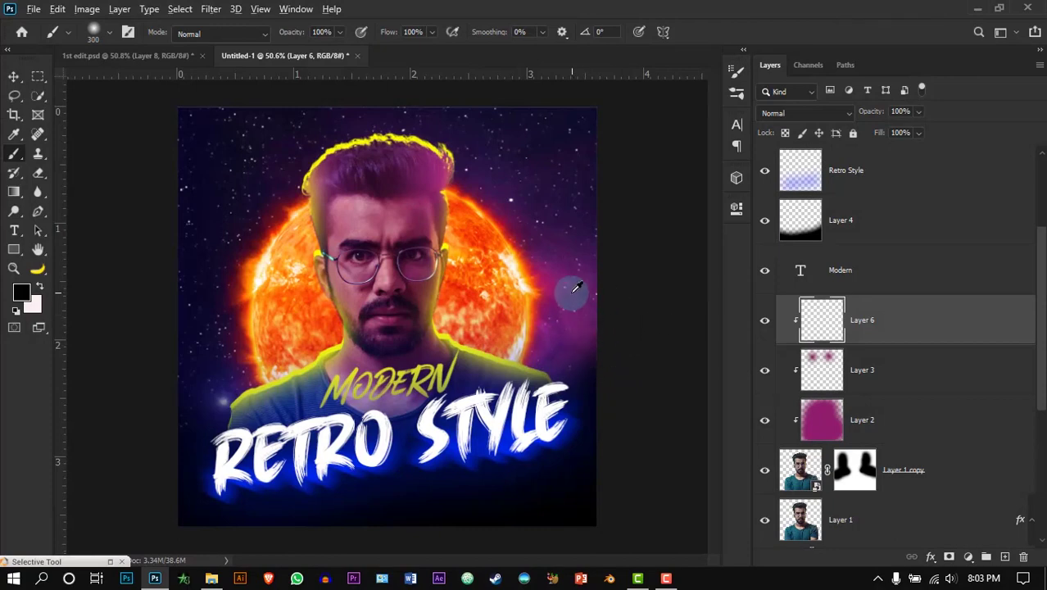
- Paint a bright magenta band across the shirt on Layer 6, set its blend mode to Hard Light and lower its opacity
alt+click(576, 286)
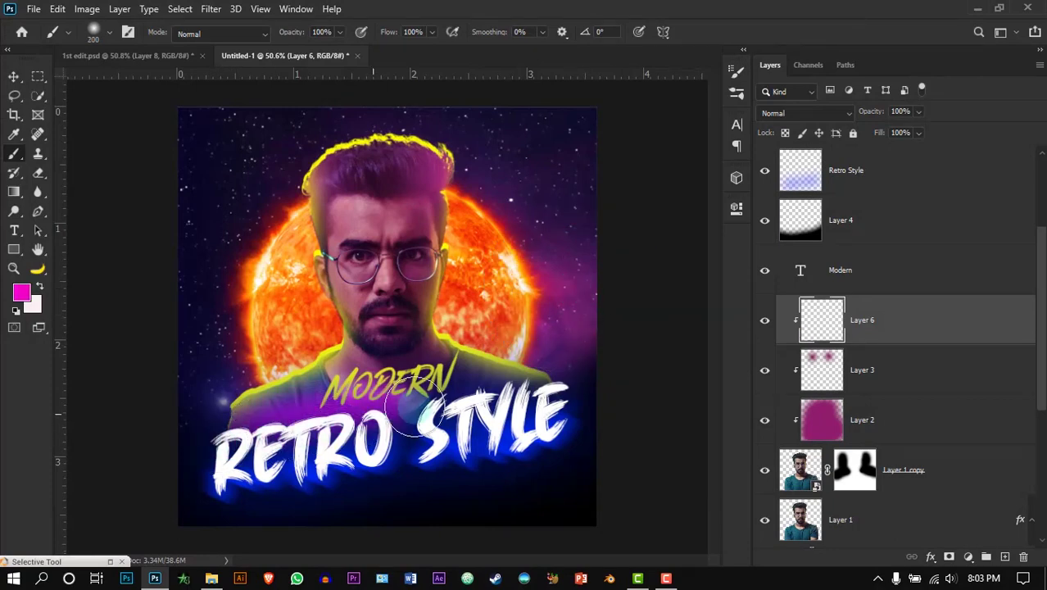
click(808, 113)
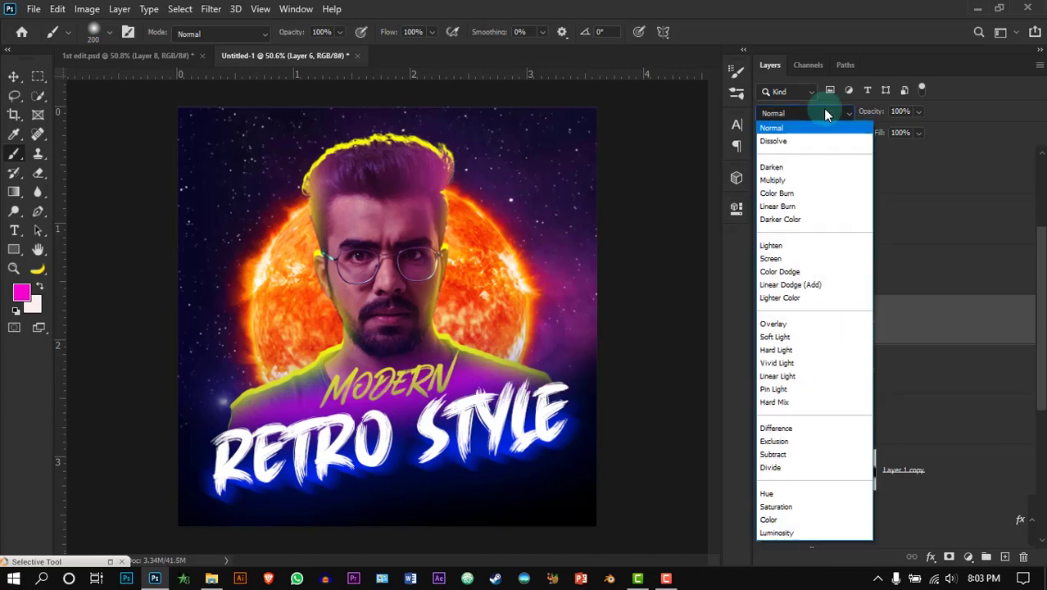
click(814, 348)
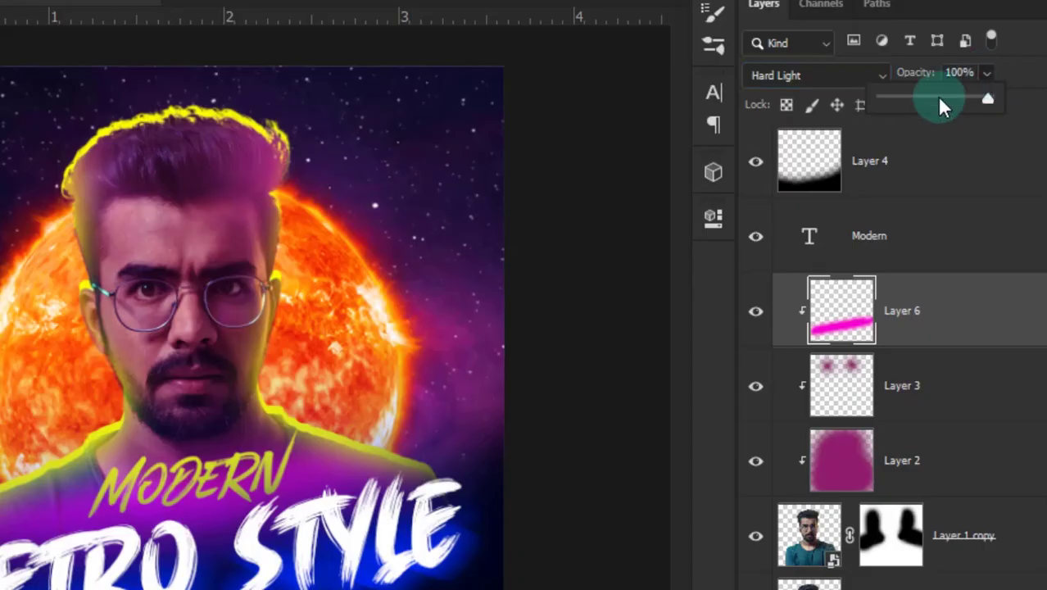
click(940, 99)
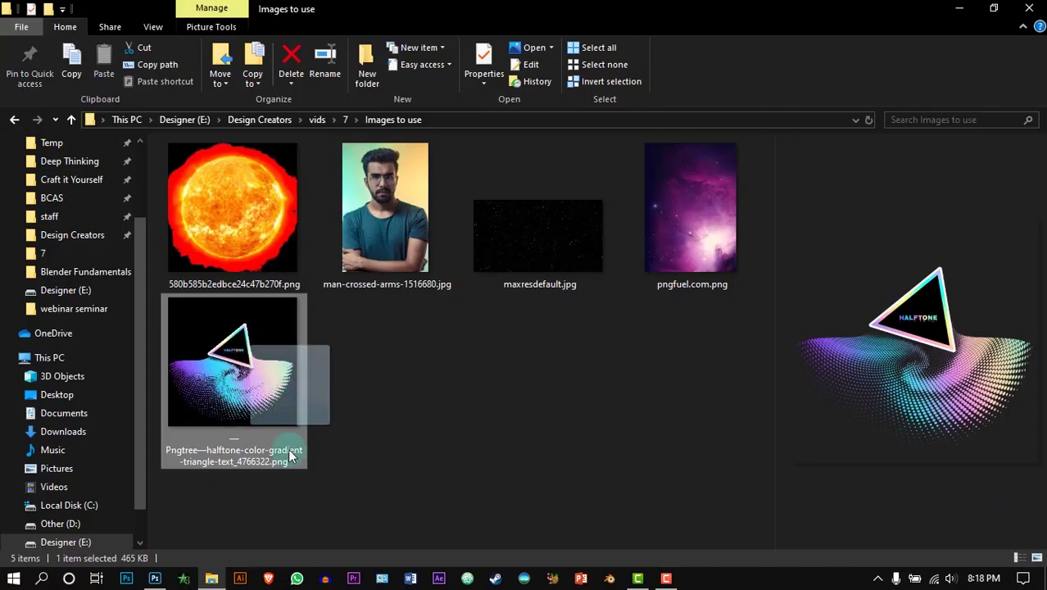
- Place the Pngtree halftone color gradient image upside down in the composition and set its blend mode to Color Dodge
drag(270, 409, 395, 323)
drag(679, 143, 237, 486)
click(802, 109)
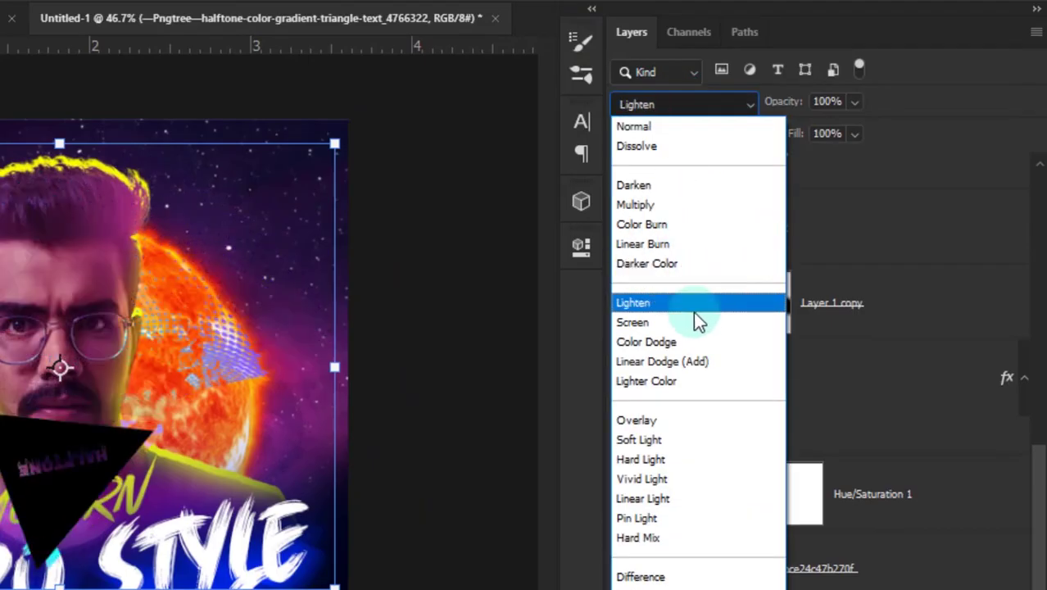
click(697, 342)
- Move the halftone layer behind the man and transform it so the dots spread over the sun and sky
scroll(807, 278, up, 5)
mouse_move(902, 171)
mouse_down()
mouse_move(919, 477)
mouse_move(888, 439)
mouse_move(881, 326)
mouse_up()
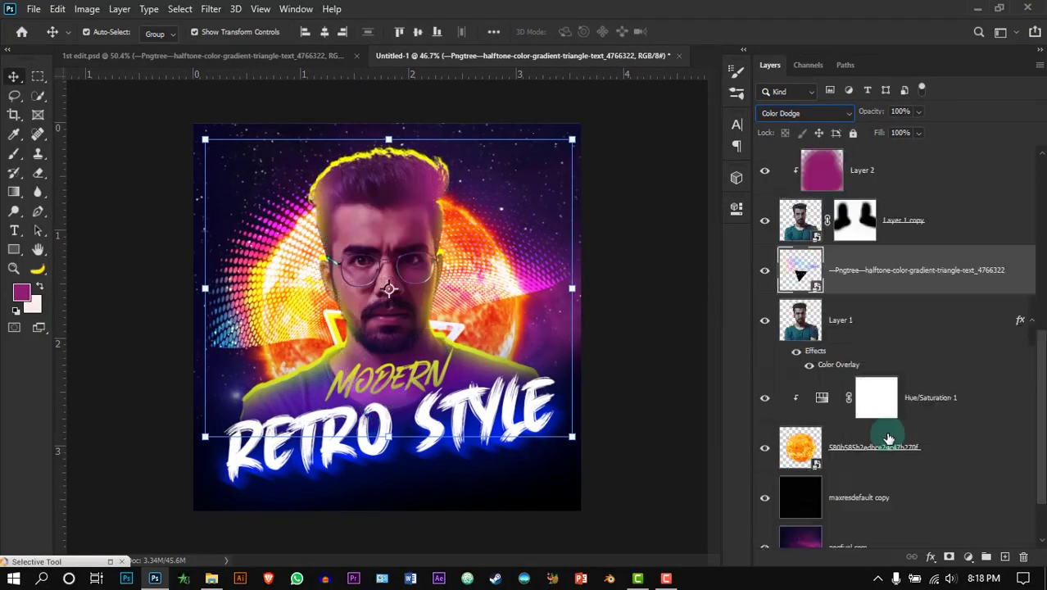
drag(273, 226, 269, 321)
drag(566, 235, 664, 250)
key(Return)
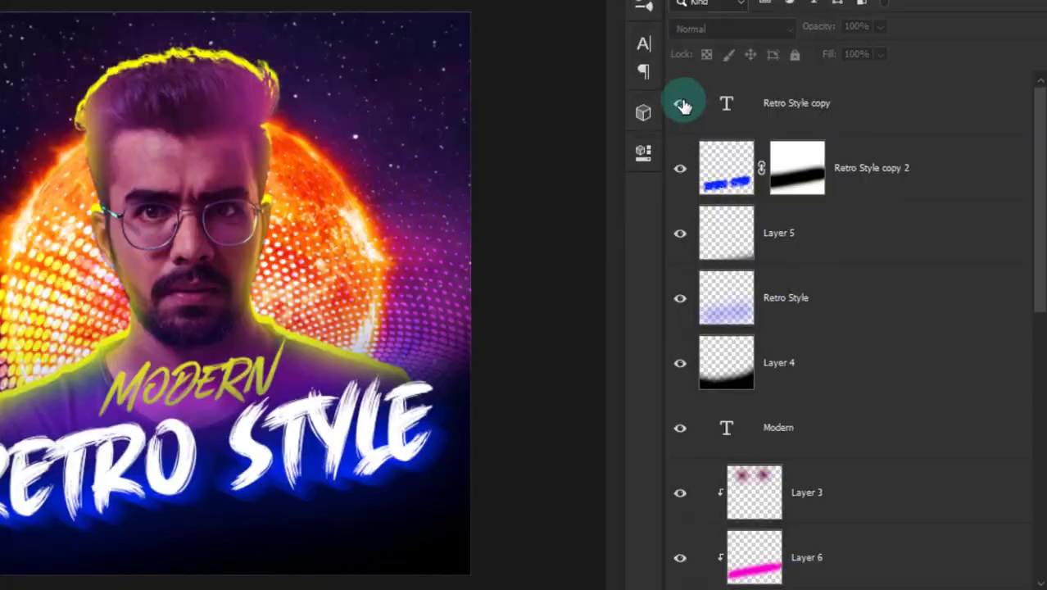
- Hide the title, shading and man layers so that only the sun, halftone dots and starry sky remain visible
drag(680, 102, 679, 445)
drag(1040, 205, 1040, 393)
drag(680, 123, 684, 326)
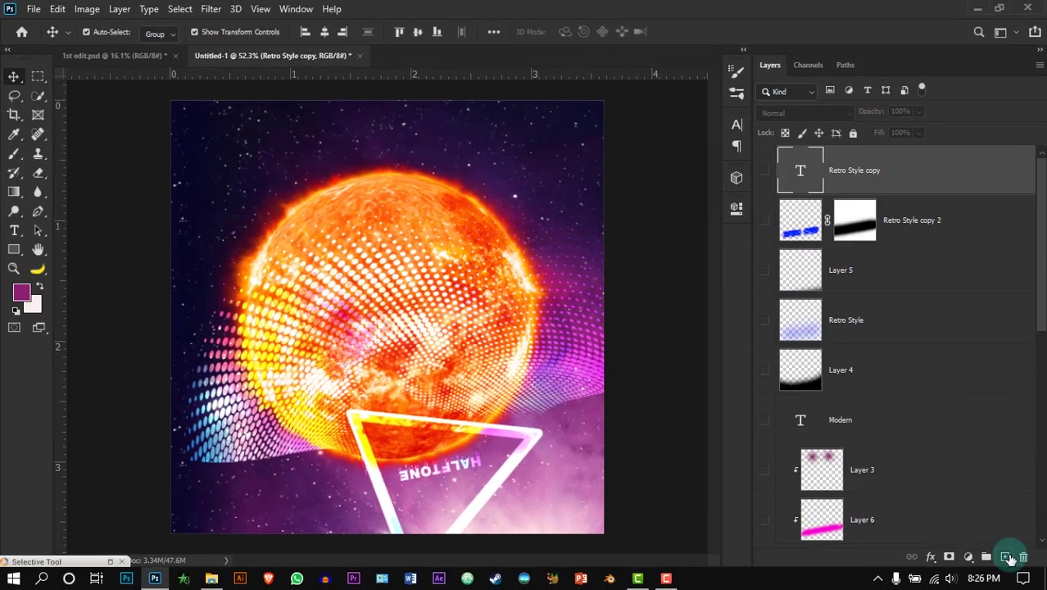
- Add a new layer on top and use Apply Image to fill it with the merged RGB image, Multiply blending, 100% opacity
click(1007, 557)
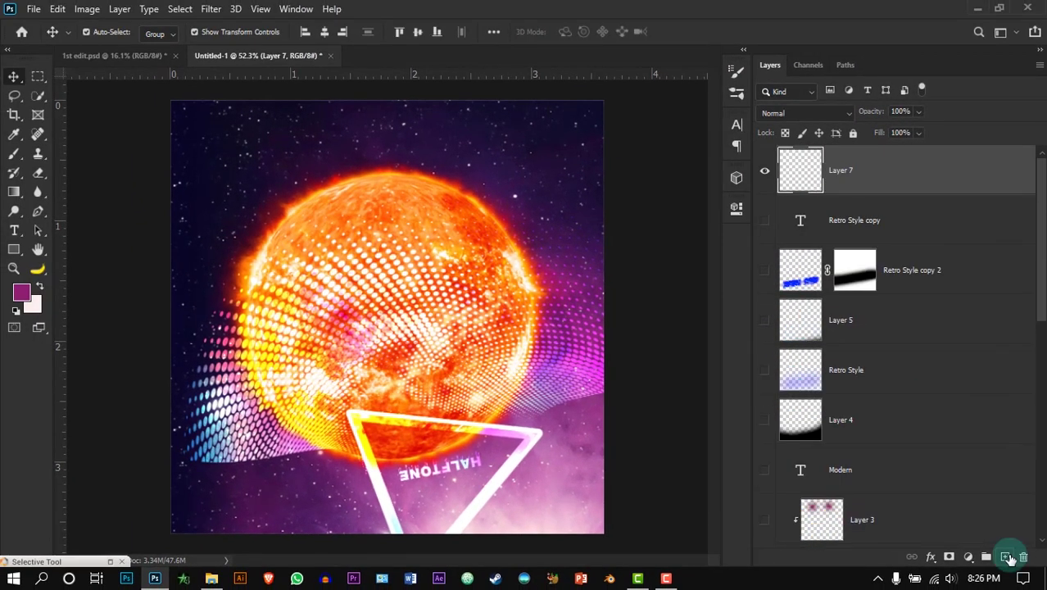
click(87, 8)
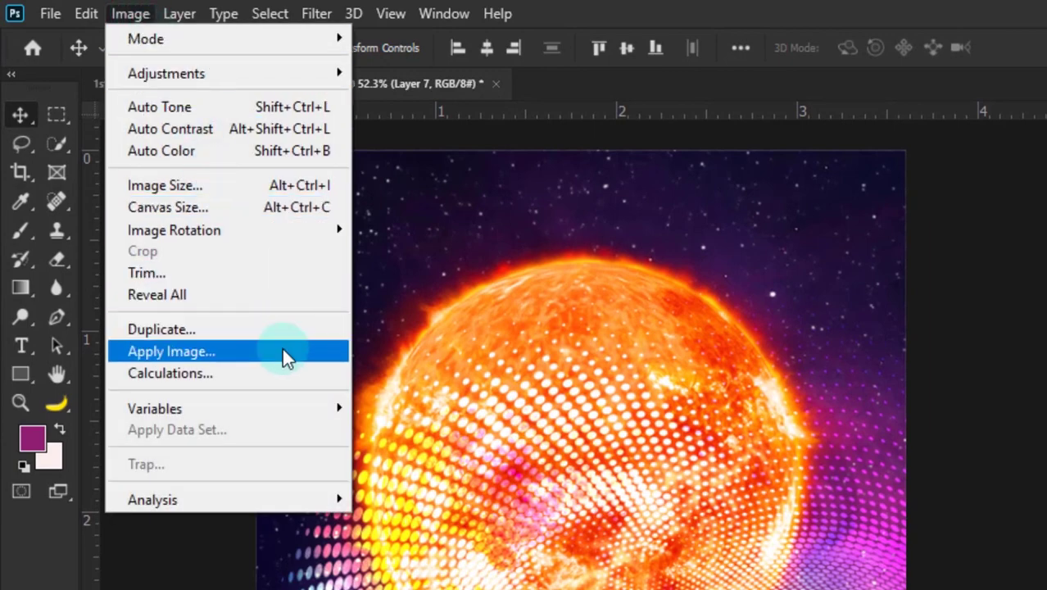
click(282, 350)
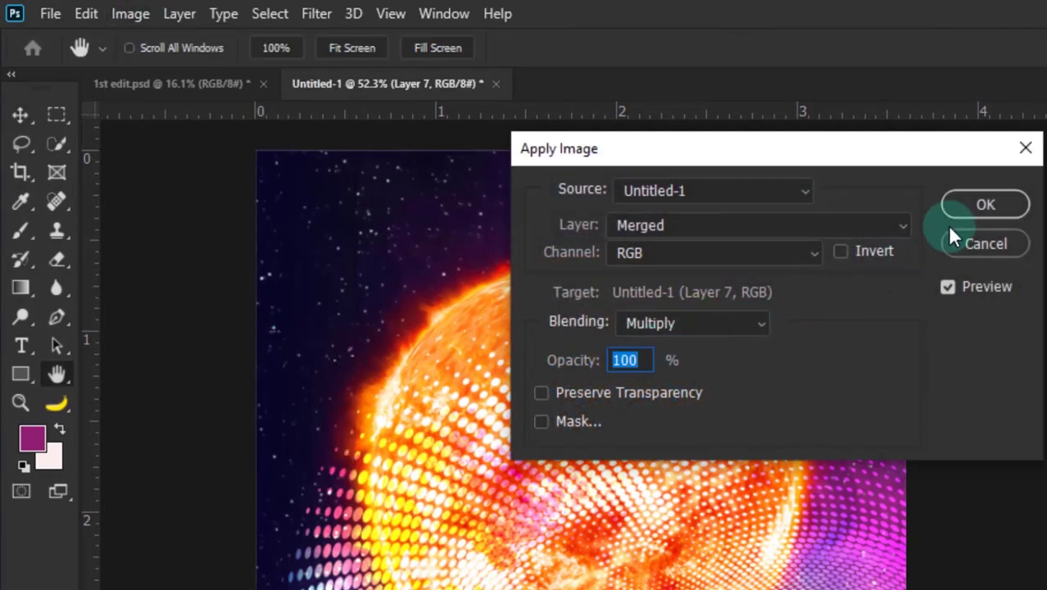
click(987, 204)
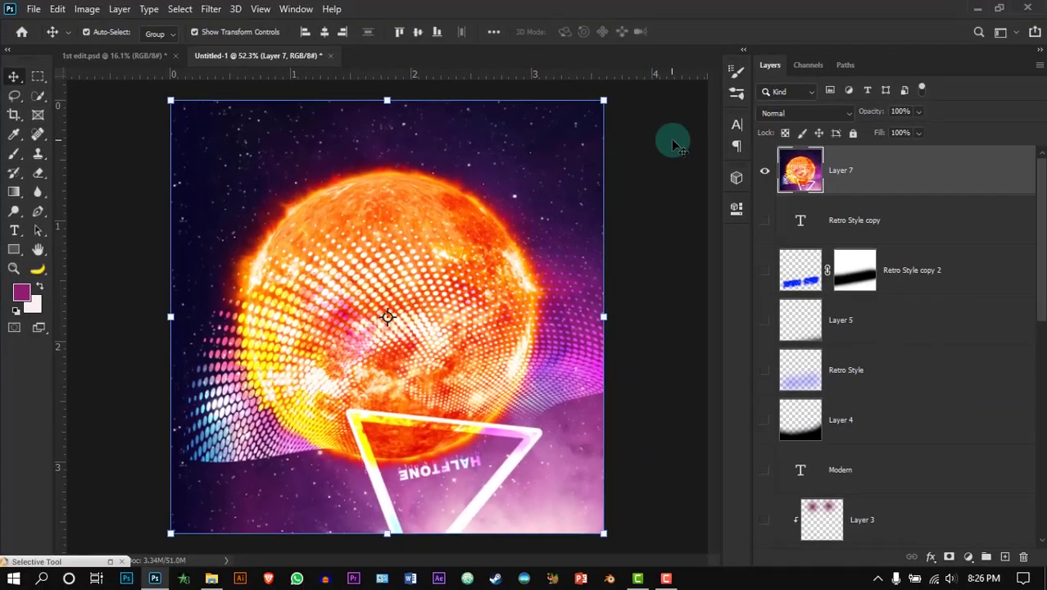
- Hide Layer 7 and make the title, shading and man layers visible again
click(764, 170)
scroll(765, 484, down, 7)
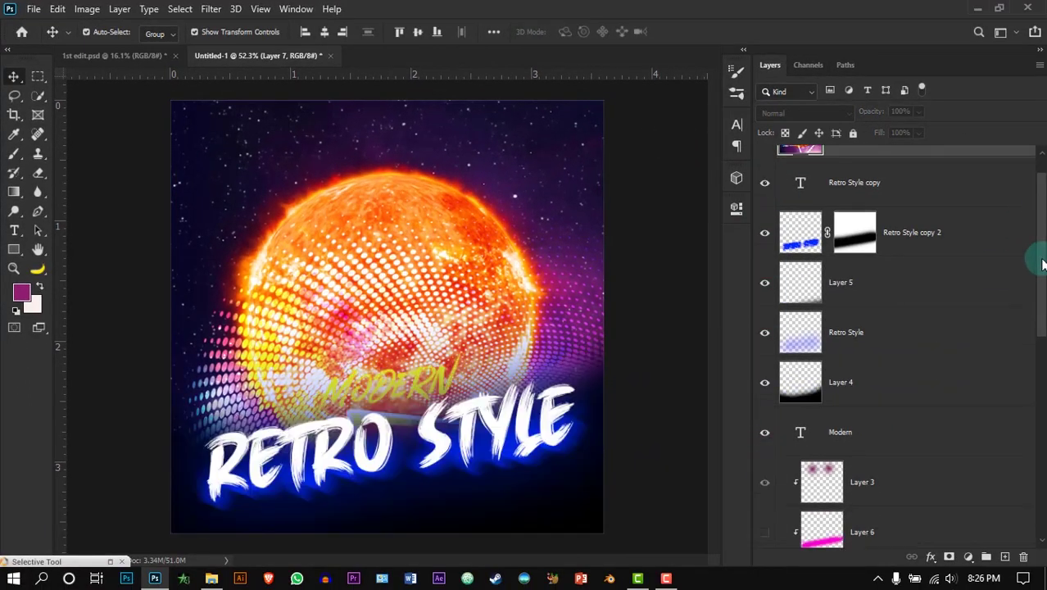
click(765, 361)
drag(1040, 403, 1040, 260)
- Add a new layer and trace the left lens of the glasses as a yellow filled Pen shape
click(1003, 557)
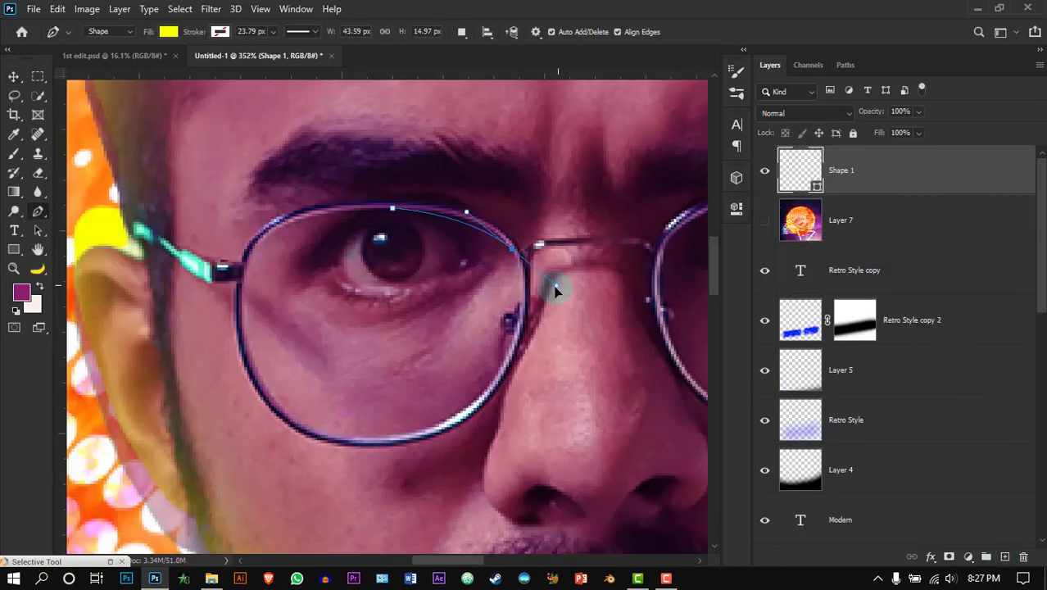
click(366, 174)
click(522, 227)
click(521, 368)
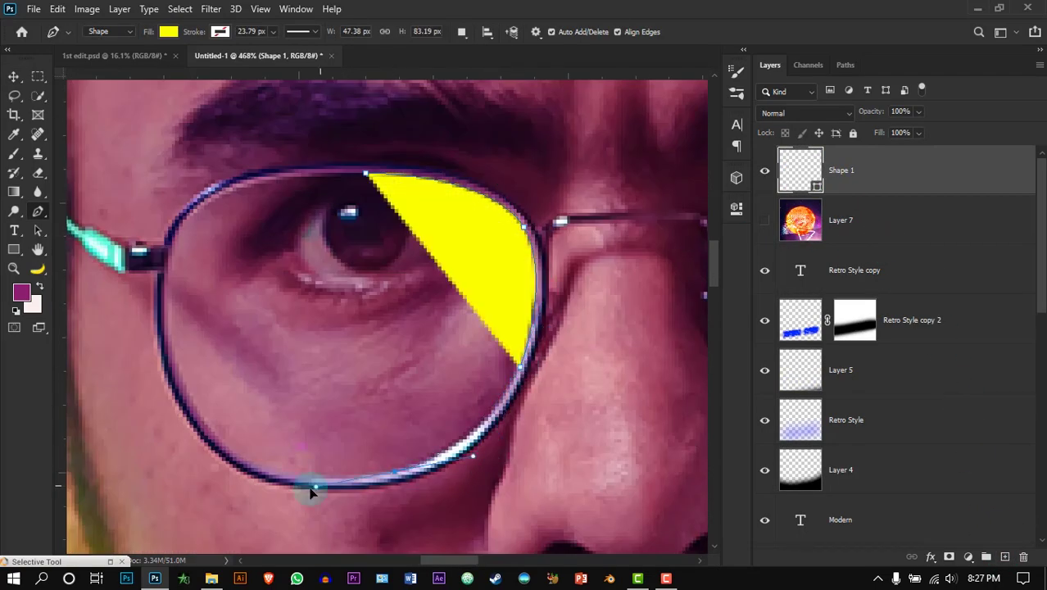
click(395, 472)
drag(244, 456, 237, 469)
drag(167, 328, 157, 267)
drag(190, 210, 225, 168)
drag(366, 174, 500, 175)
- Add another layer and trace the right lens of the glasses as a second yellow filled Pen shape
click(1005, 557)
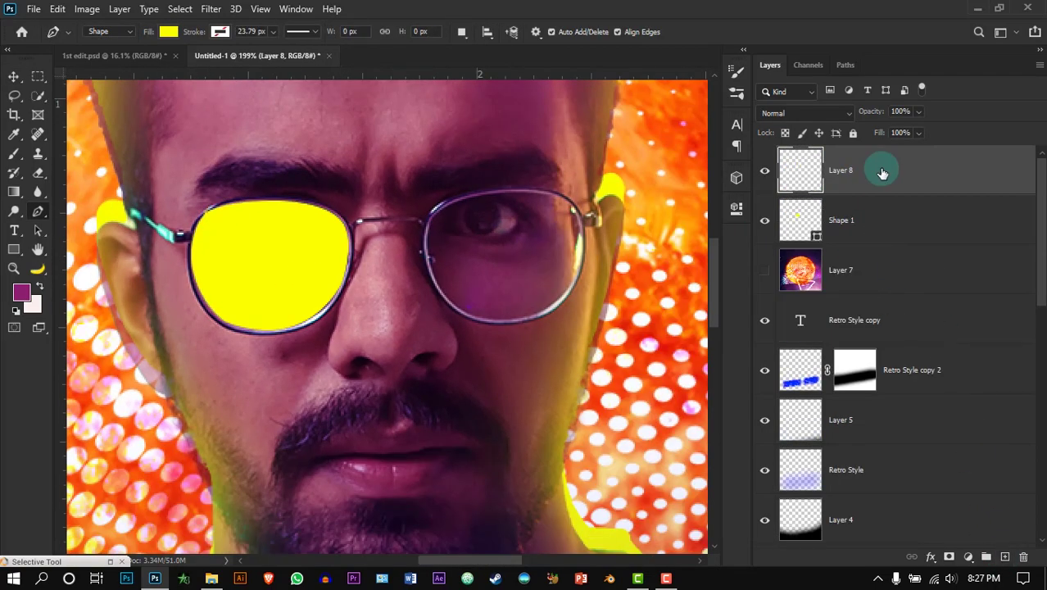
click(314, 164)
drag(517, 162, 650, 187)
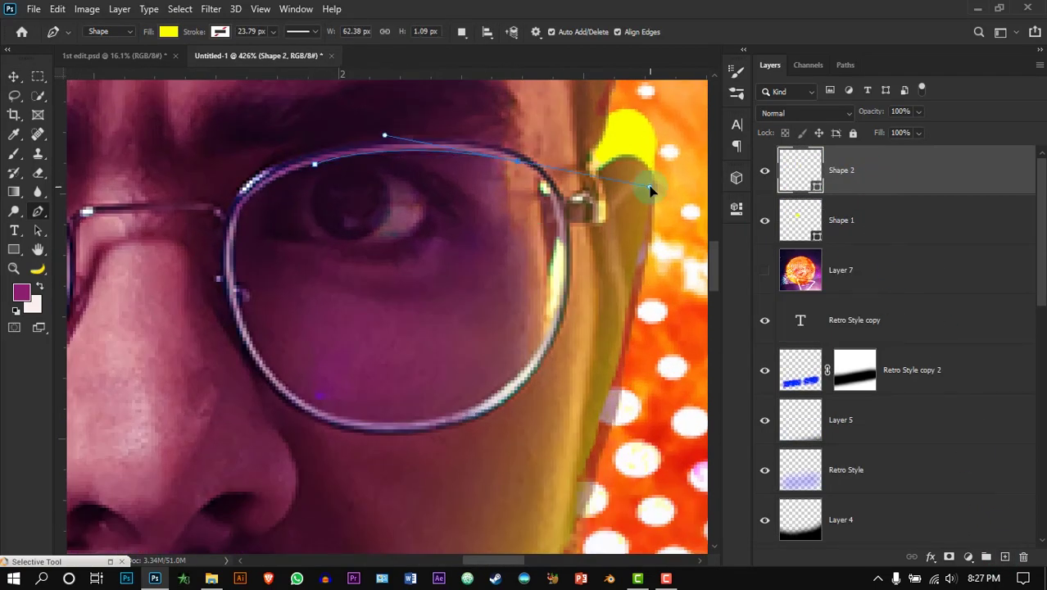
click(560, 256)
click(514, 378)
click(373, 423)
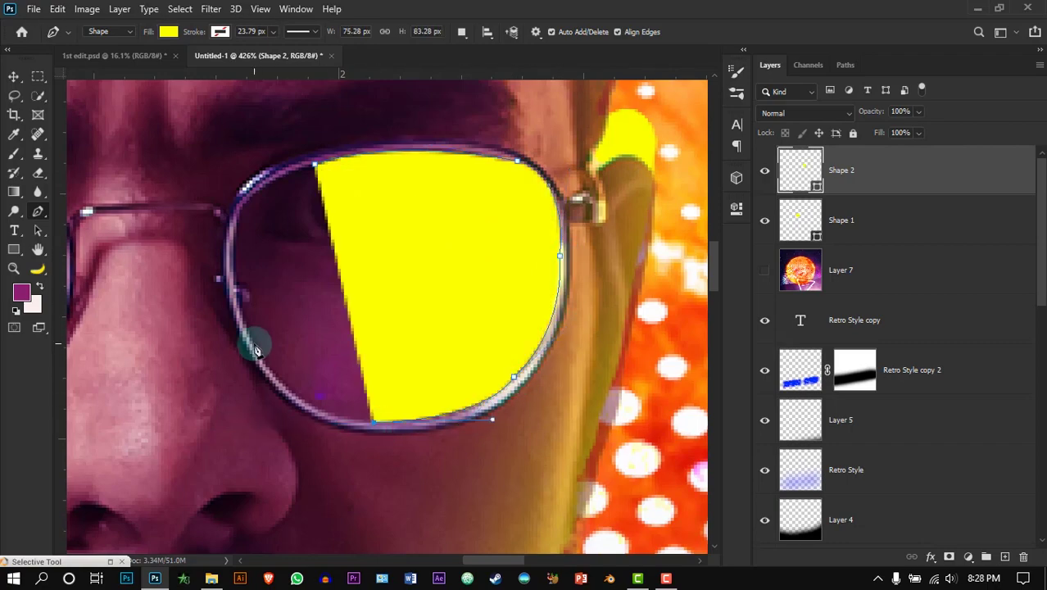
click(253, 344)
click(225, 294)
click(236, 237)
click(248, 178)
- Duplicate the merged sun image in Layer 7, then mirror the copy and scale it to about half size over the face
click(14, 76)
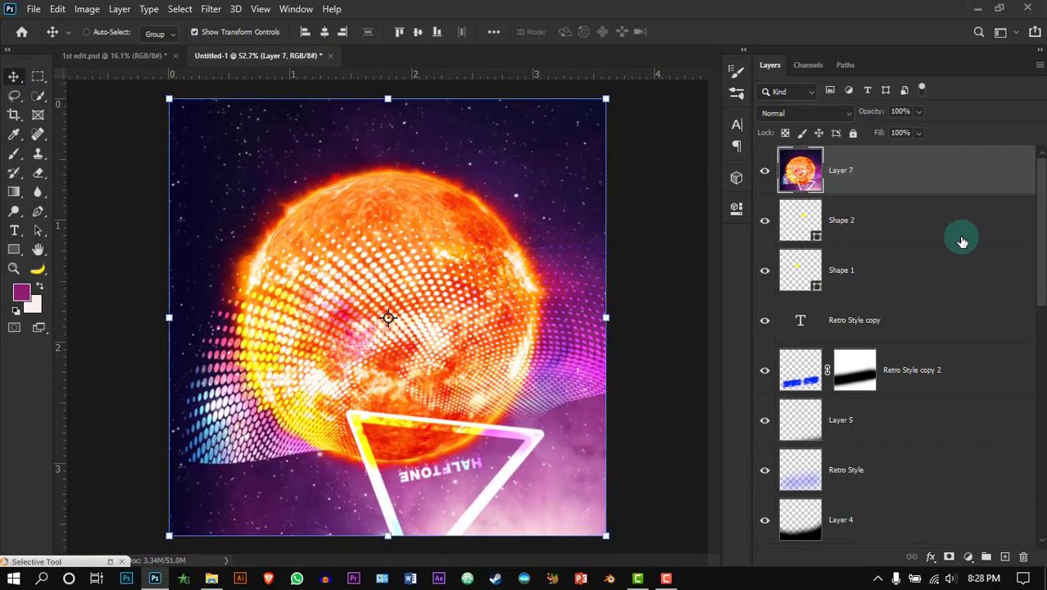
key(ctrl+j)
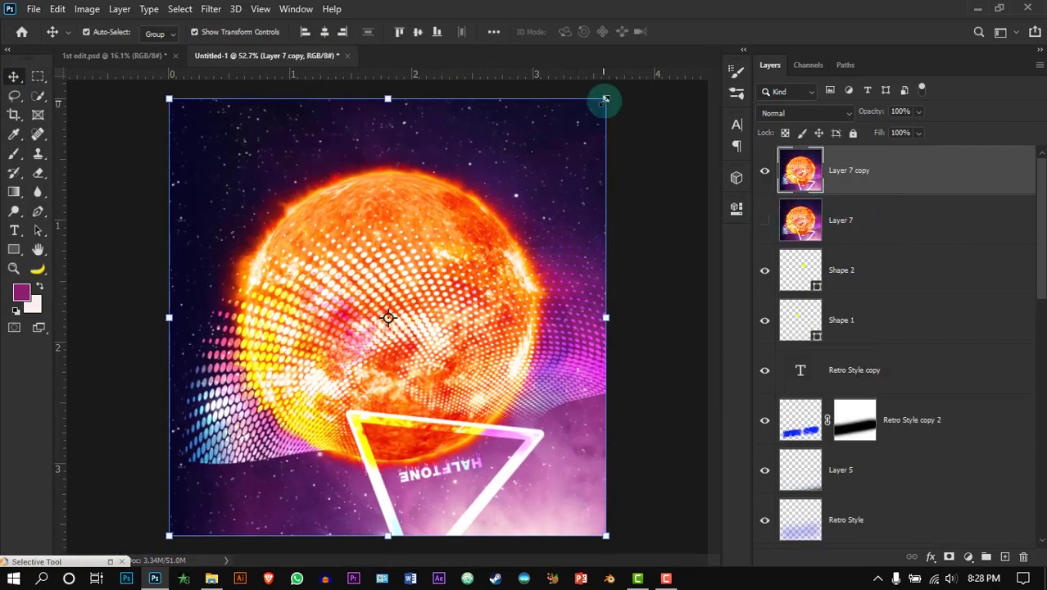
drag(607, 98, 416, 288)
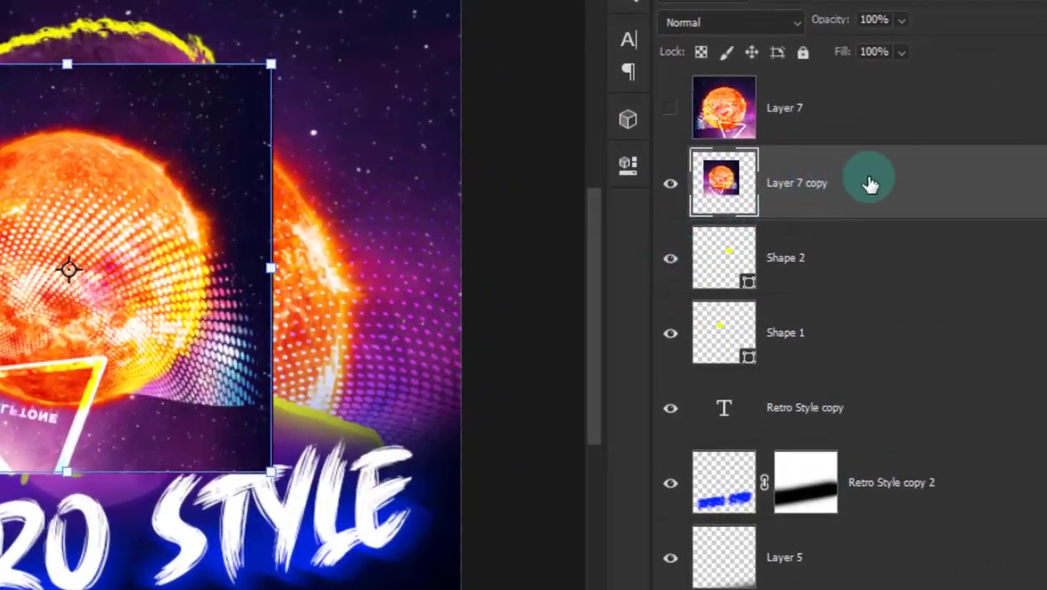
- Clip Layer 7 copy to Shape 2 and position it so the halftone sun reflects in the right lens
right_click(901, 179)
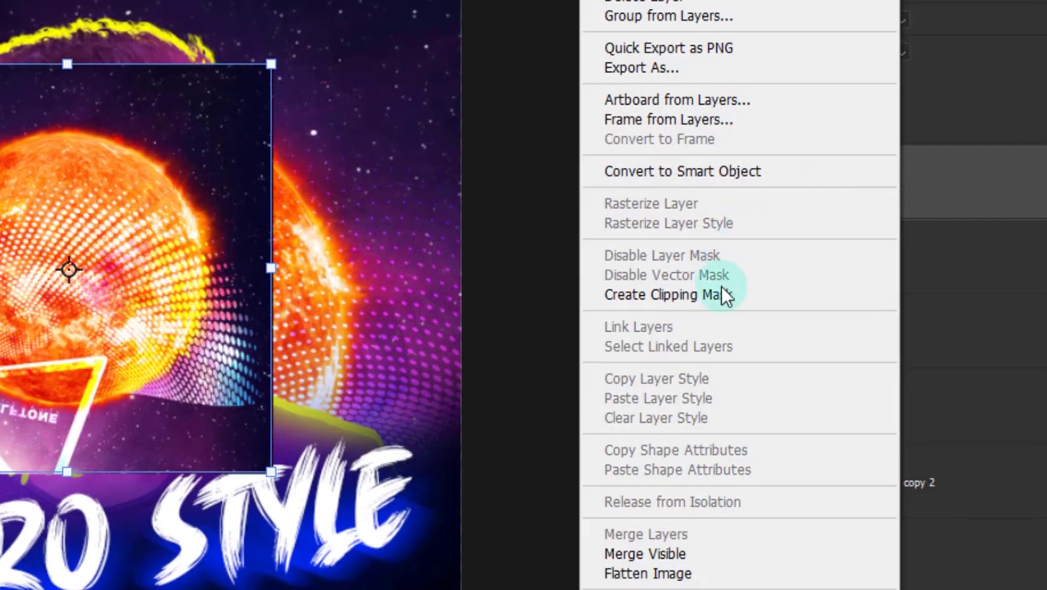
click(727, 297)
scroll(210, 243, up, 3)
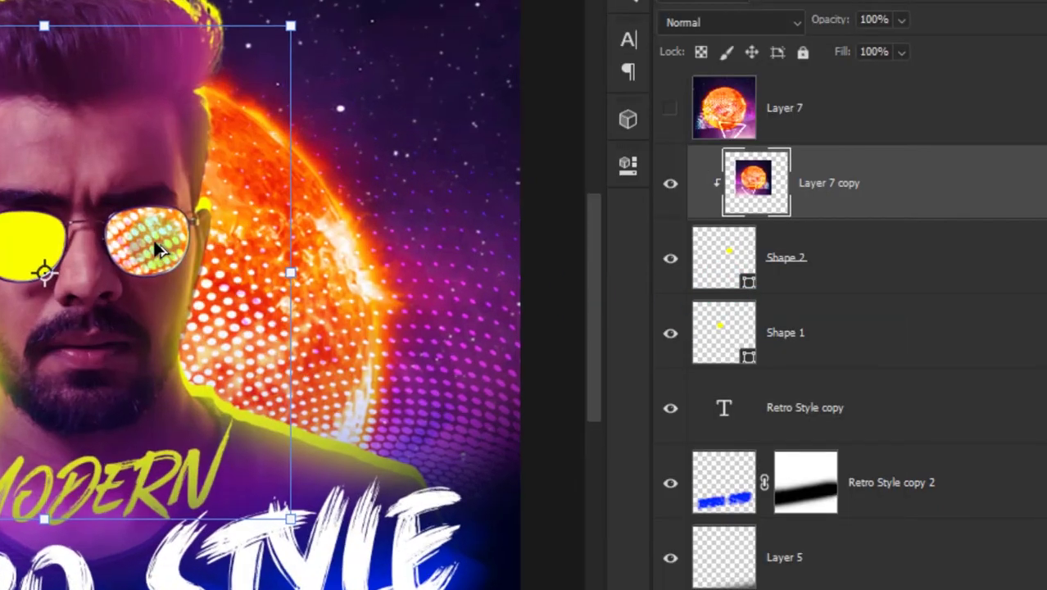
drag(155, 242, 419, 138)
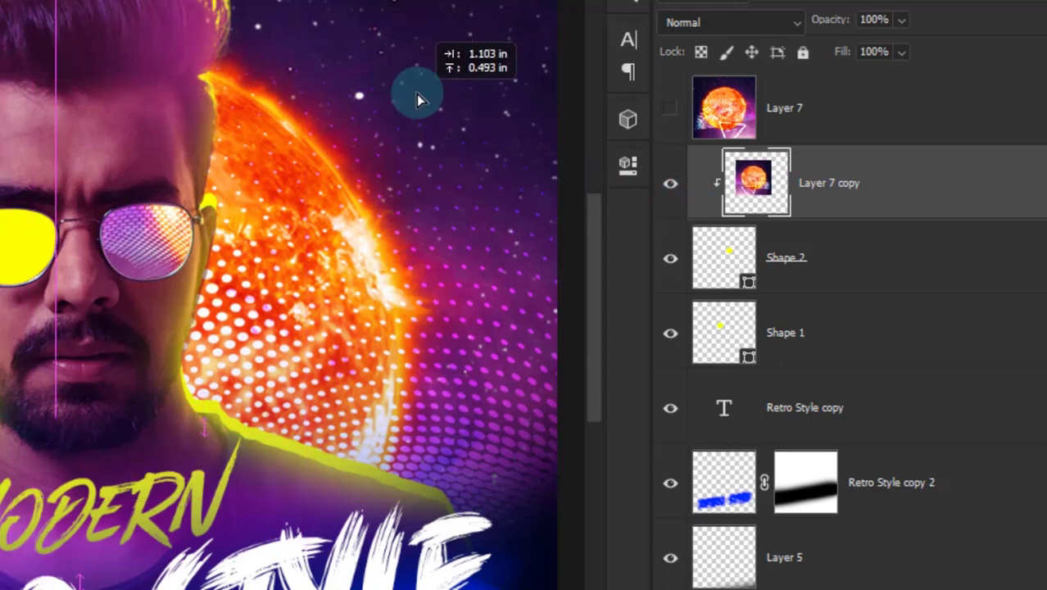
drag(417, 94, 419, 137)
- Merge Layer 7 copy with Shape 2 and change the blend mode so the eye shows through the right lens
shift+click(837, 251)
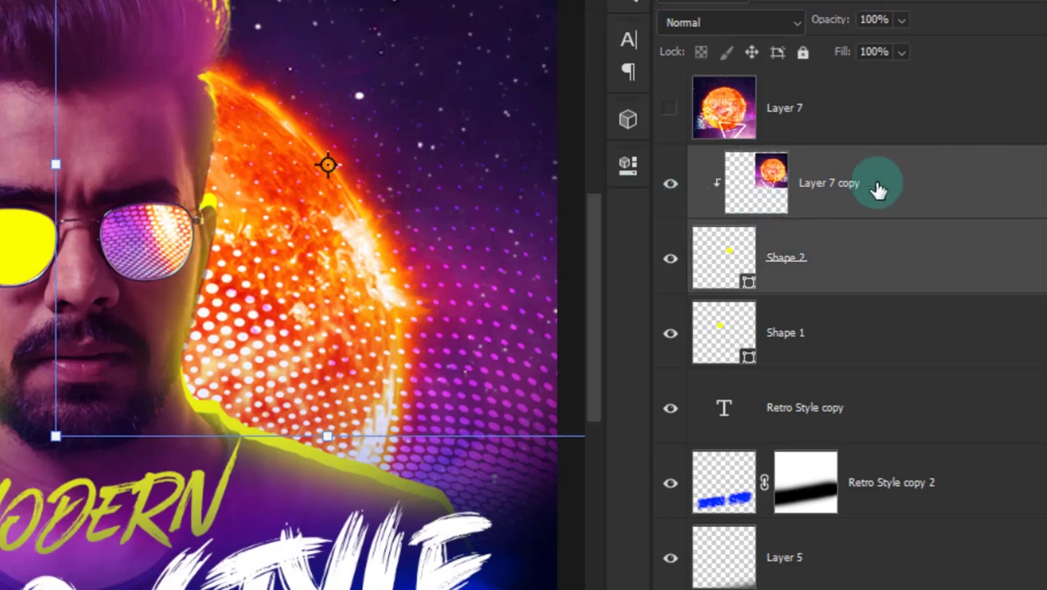
key(ctrl+e)
click(743, 23)
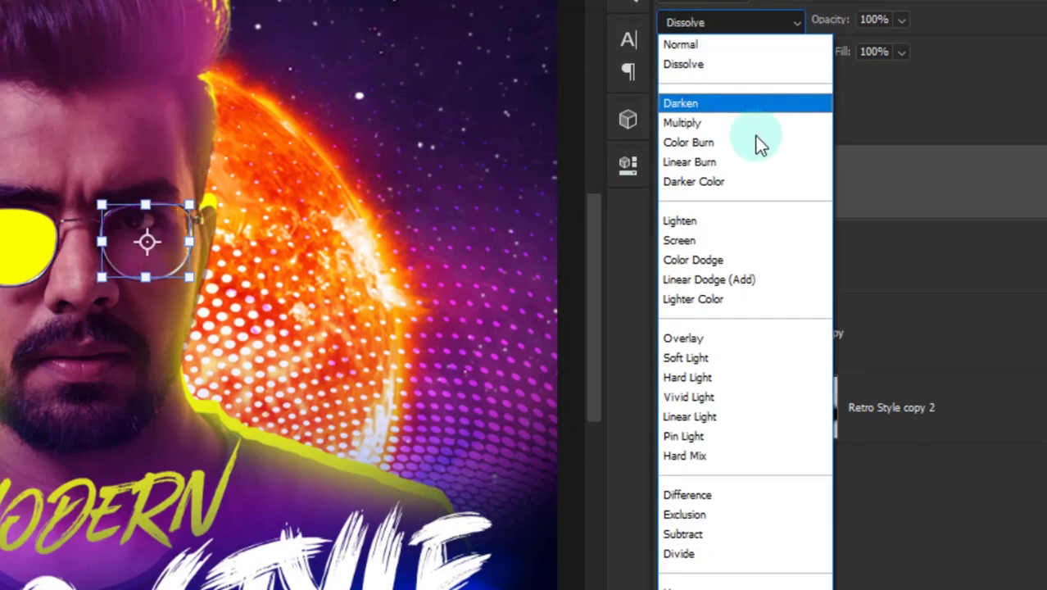
click(754, 361)
- Move Layer 7 below Layer 7 copy, directly above Shape 1, and make it visible
drag(855, 135, 889, 198)
click(670, 183)
scroll(453, 264, down, 6)
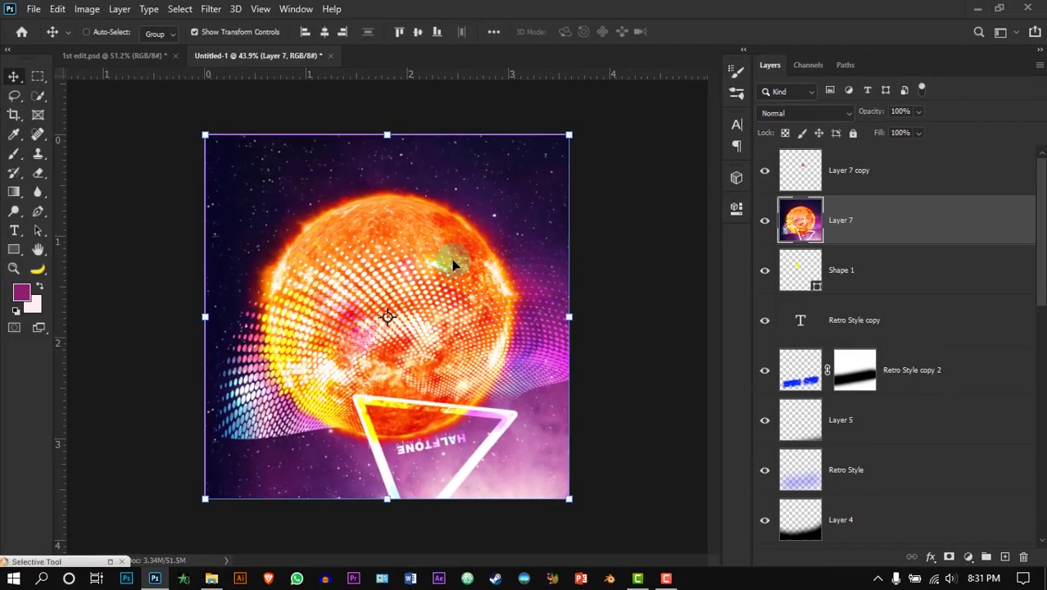
- Flip Layer 7 horizontally, scale it to 50.63% and place it over the left side of the man's face
key(ctrl+t)
right_click(451, 239)
click(492, 495)
drag(567, 136, 390, 318)
scroll(398, 323, up, 2)
drag(335, 411, 283, 258)
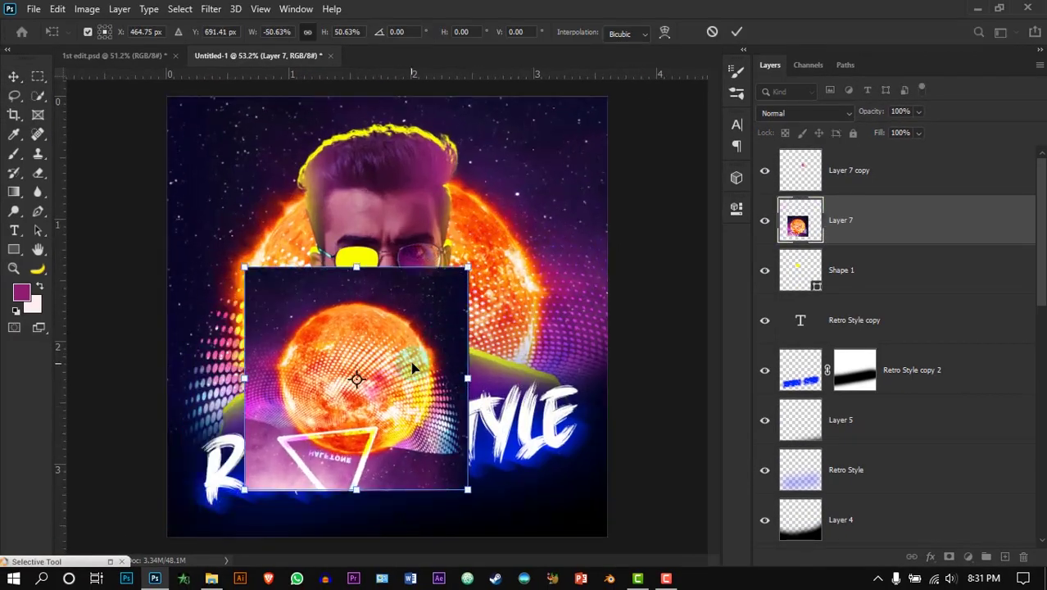
right_click(421, 341)
click(455, 315)
right_click(453, 312)
click(487, 285)
key(Return)
- Clip Layer 7 to Shape 1 and shift the image inside the left lens
scroll(332, 286, up, 6)
right_click(931, 215)
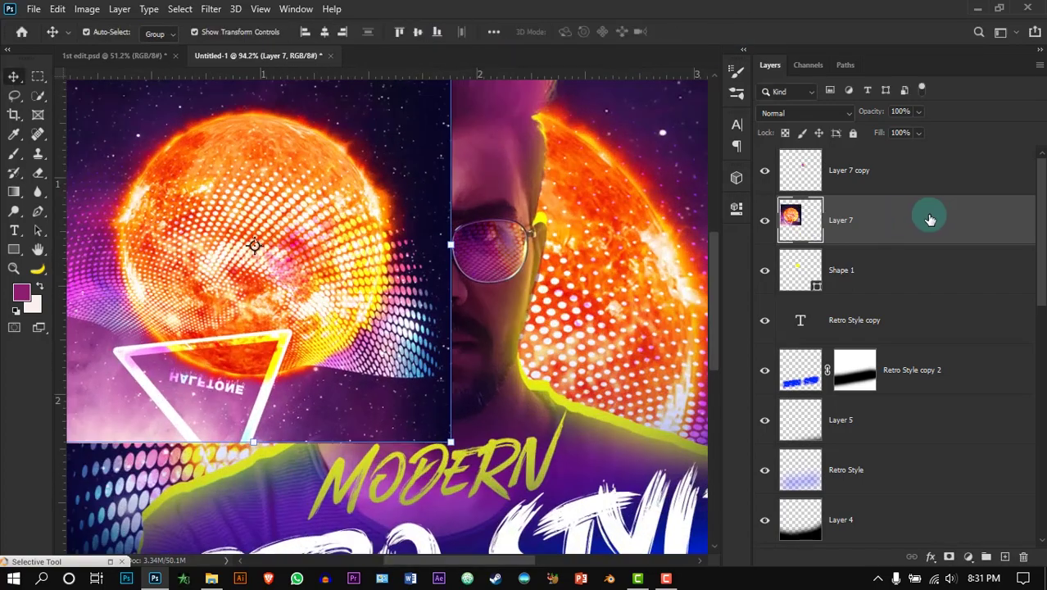
click(771, 295)
drag(390, 258, 377, 267)
- Transform the clipped Layer 7 to a smaller size and reposition it so the halftone sun reflects in the left lens
scroll(344, 287, down, 7)
key(ctrl+t)
drag(412, 147, 314, 242)
drag(289, 324, 382, 258)
scroll(382, 278, up, 7)
drag(358, 214, 336, 195)
key(Return)
drag(365, 259, 369, 282)
- Merge Layer 7 with Shape 1 and set the left lens reflection's blend mode to Color Dodge
shift+click(908, 276)
key(ctrl+e)
click(807, 113)
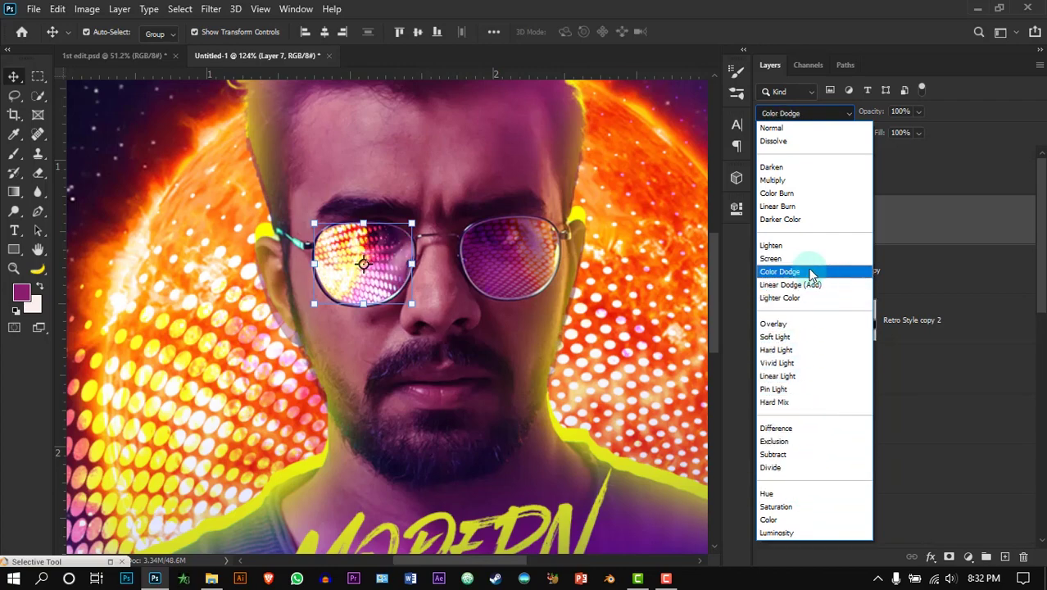
click(810, 273)
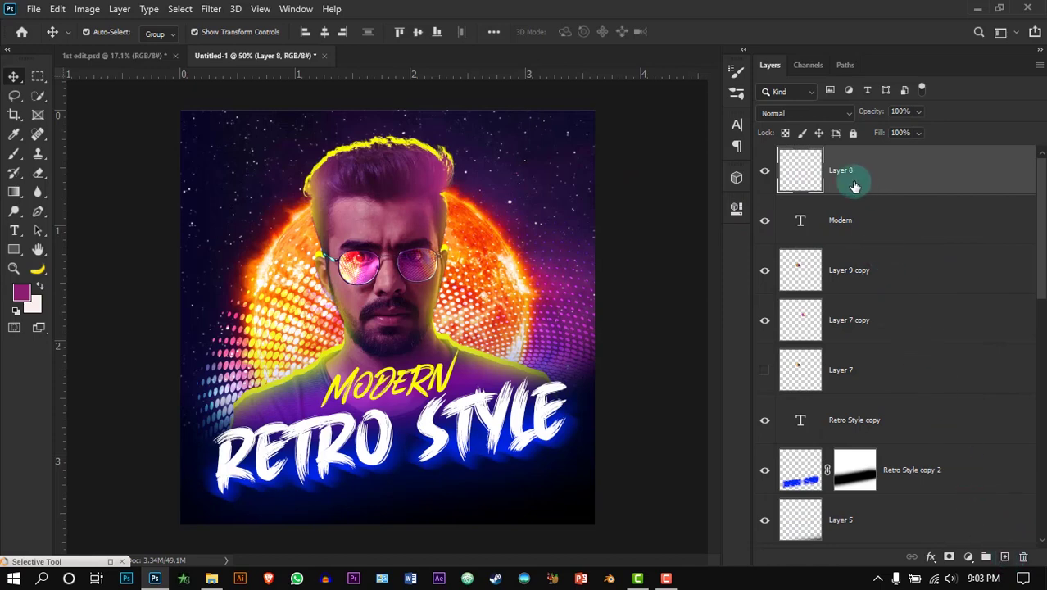
- Use Apply Image on the empty Layer 8 with the merged RGB image, Multiply blending and 100% opacity
click(87, 9)
click(160, 243)
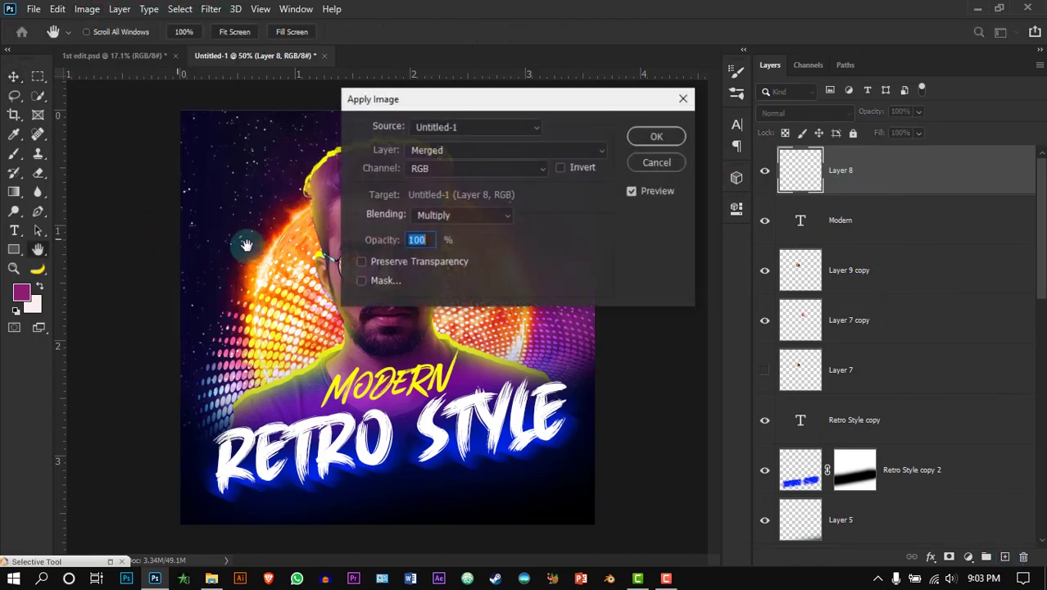
click(655, 136)
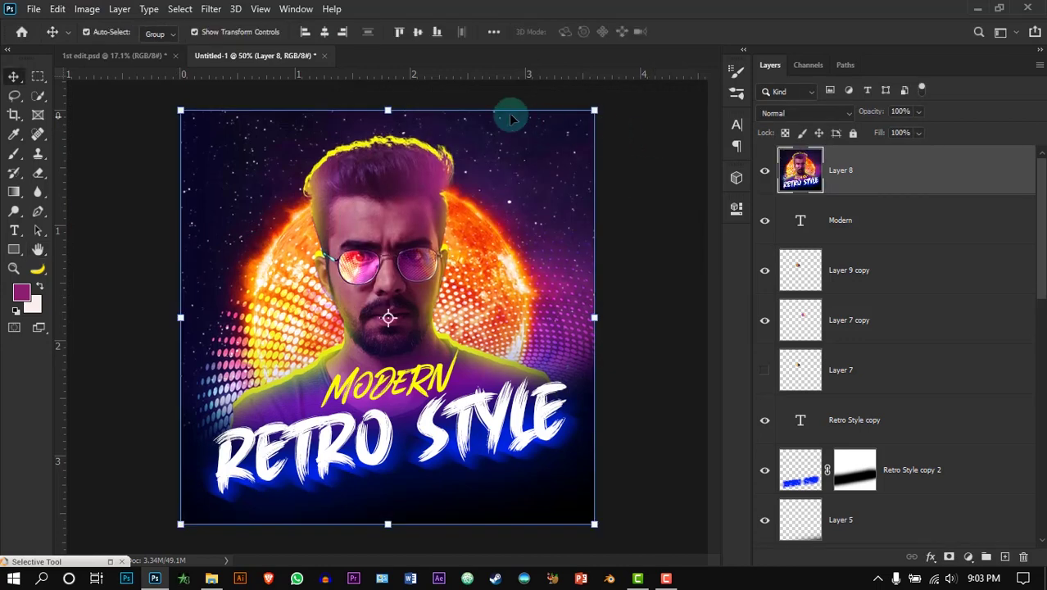
- Open the Camera Raw filter on Layer 8 and raise Exposure to +0.15
click(206, 9)
click(258, 101)
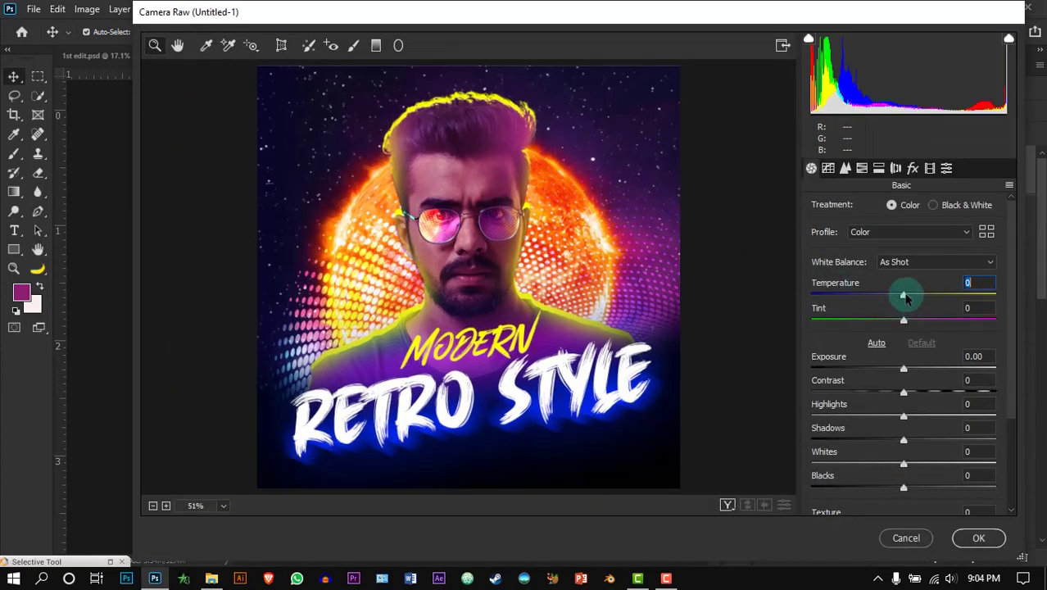
drag(907, 299, 908, 328)
drag(911, 369, 907, 369)
- Set Highlights to +13 and Whites to +43 in the Camera Raw filter
scroll(1015, 365, down, 3)
click(941, 307)
drag(946, 309, 916, 309)
drag(917, 329, 944, 353)
- Set Texture to +23, apply the Camera Raw adjustments to Layer 8 and deselect the layer
scroll(1010, 391, down, 1)
drag(903, 394, 958, 396)
mouse_move(904, 419)
mouse_down()
mouse_move(867, 418)
mouse_move(904, 419)
mouse_up()
mouse_move(904, 443)
mouse_down()
mouse_move(930, 441)
mouse_move(904, 443)
mouse_up()
click(980, 539)
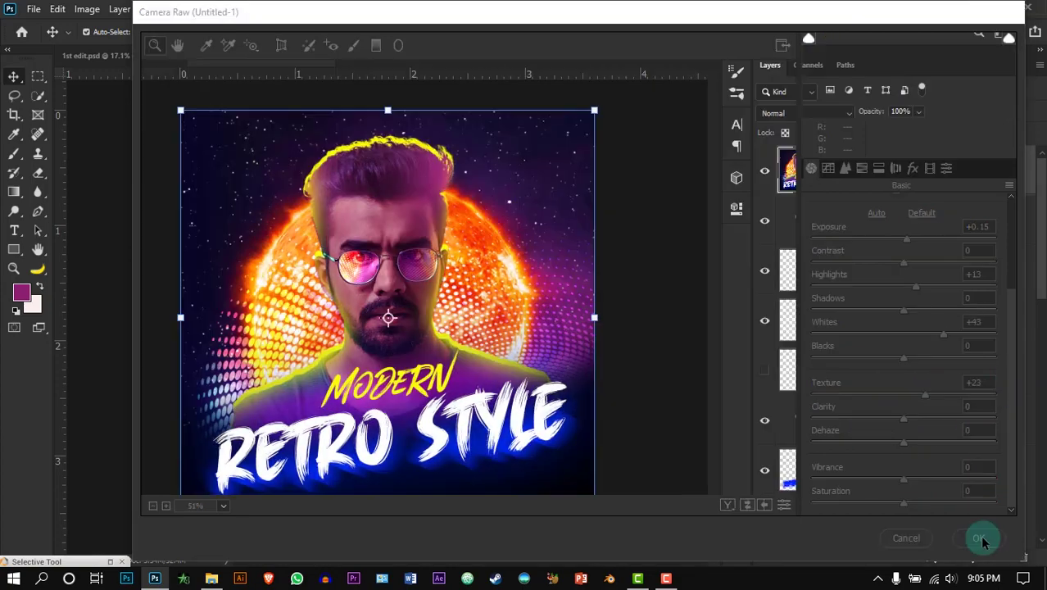
click(672, 286)
key(ctrl+minus)
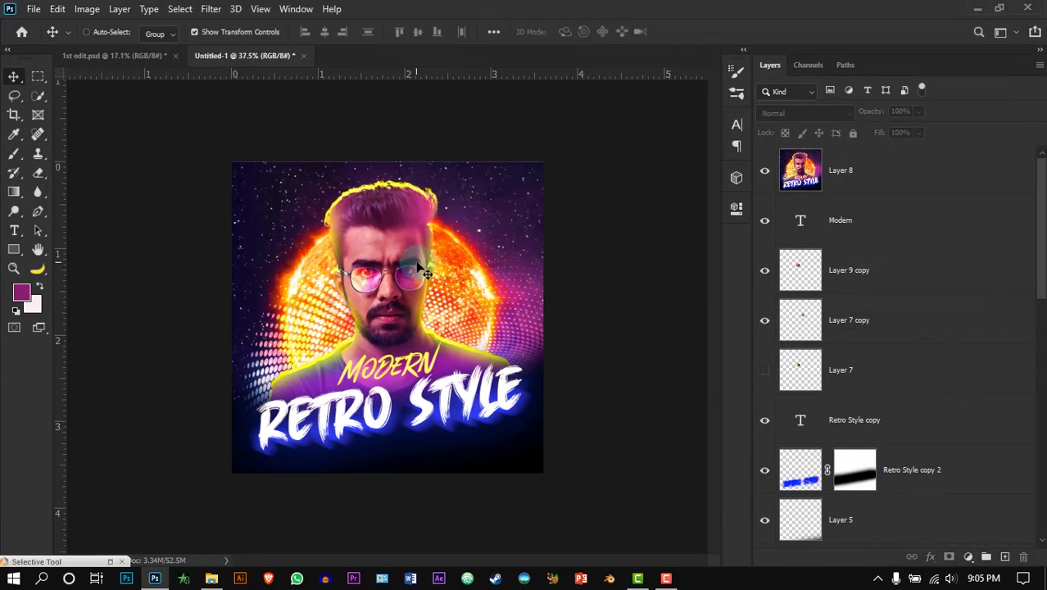